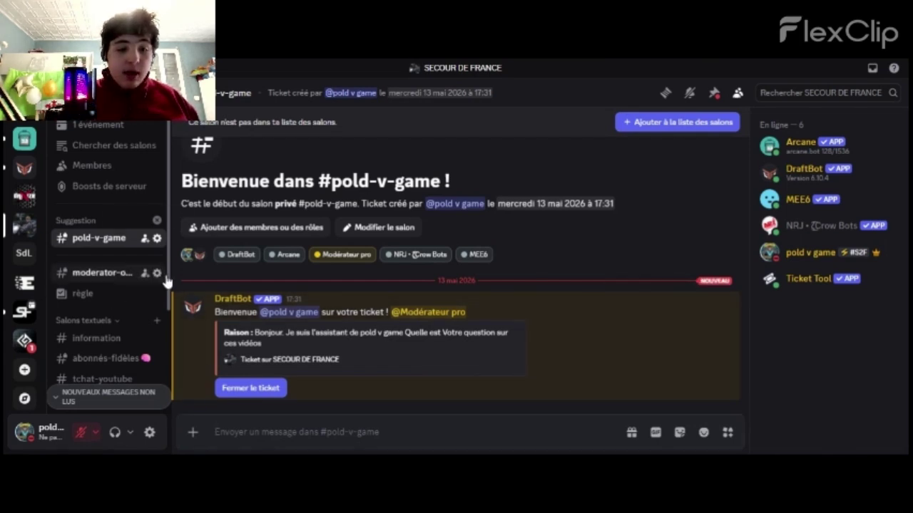
# Delete the conar text channel from the Serveur de L2OPOLD server
pyautogui.scroll(-3, 168, 285)
pyautogui.scroll(-4, 171, 325)
pyautogui.scroll(2, 169, 328)
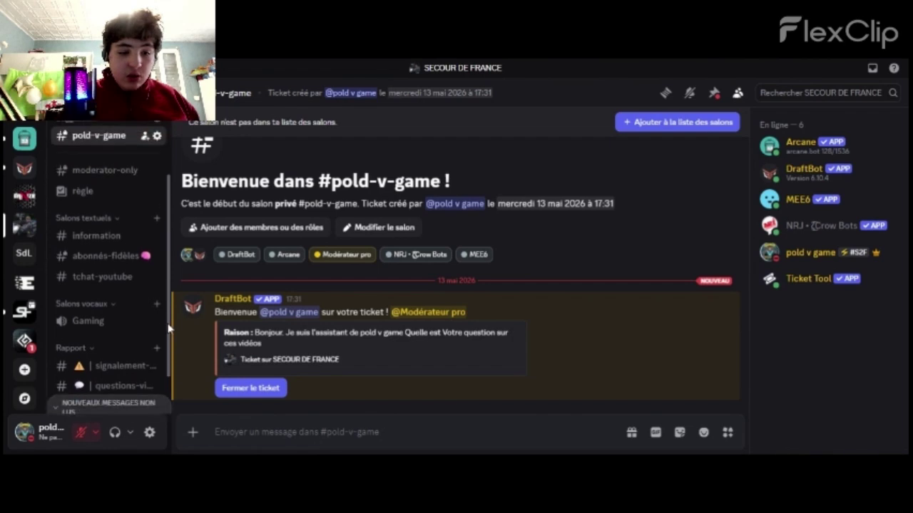
pyautogui.scroll(3, 169, 328)
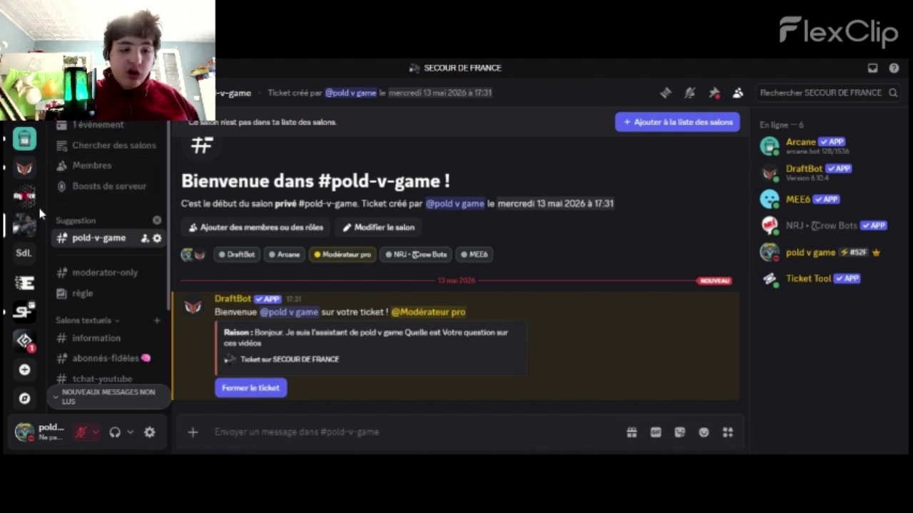
pyautogui.click(24, 252)
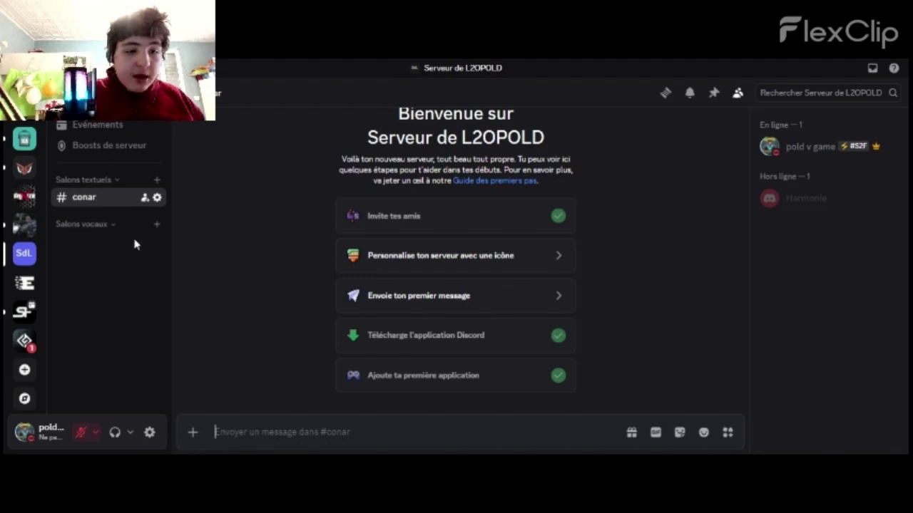
pyautogui.rightClick(157, 198)
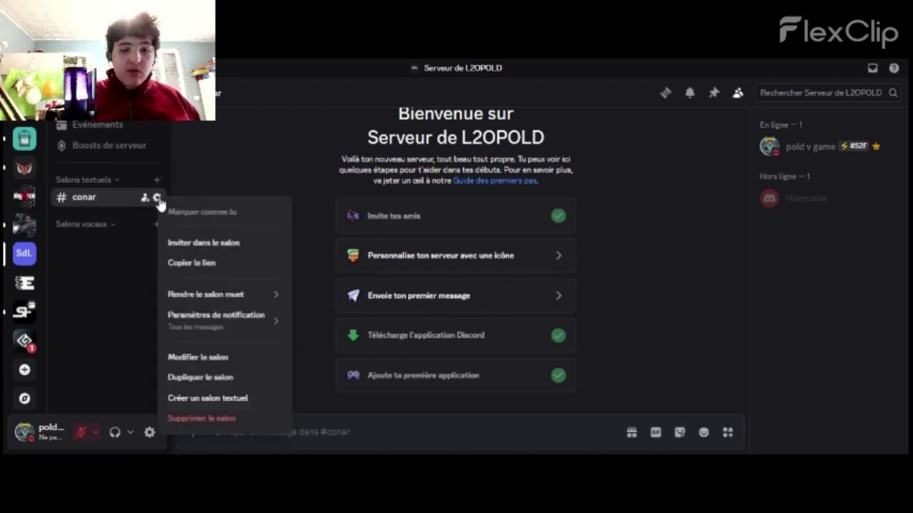
pyautogui.click(201, 419)
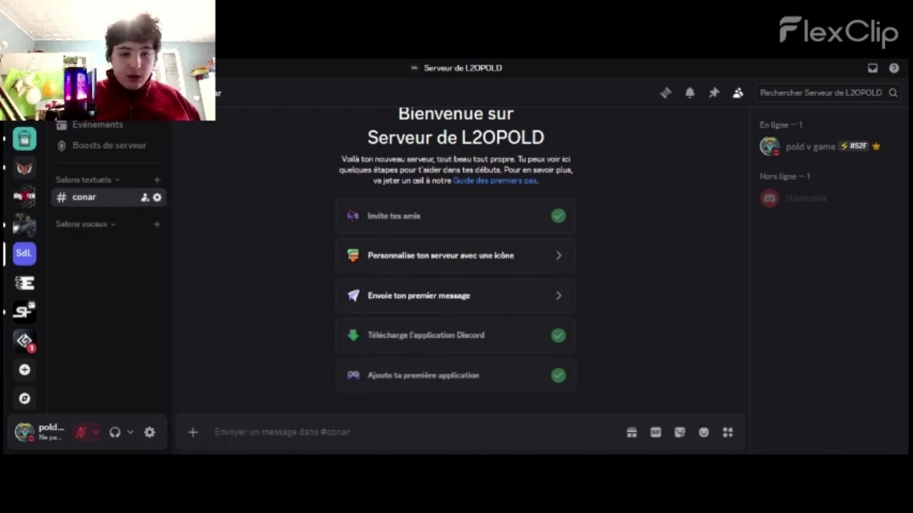
pyautogui.click(493, 293)
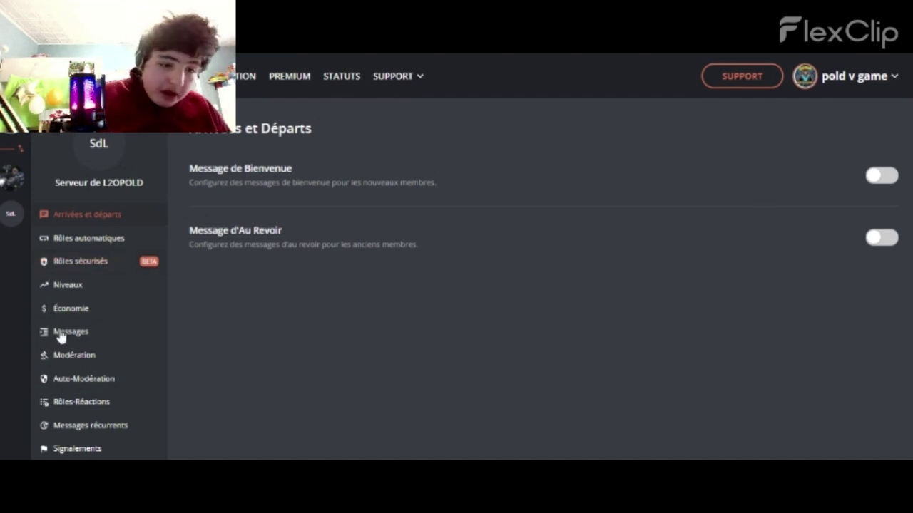
# Tab down the dashboard sidebar to the Tickets section
pyautogui.press('Tab')
pyautogui.press('Tab')
pyautogui.press('Tab')
pyautogui.press('Tab')
pyautogui.press('Tab')
pyautogui.press('Tab')
pyautogui.press('Tab')
pyautogui.press('Tab')
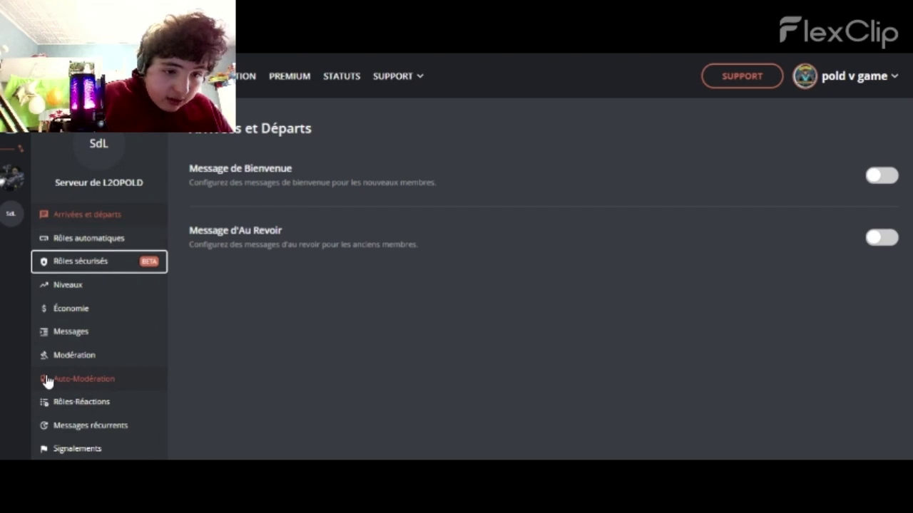
pyautogui.press('Tab')
pyautogui.press('Tab')
pyautogui.press('Tab')
pyautogui.press('Tab')
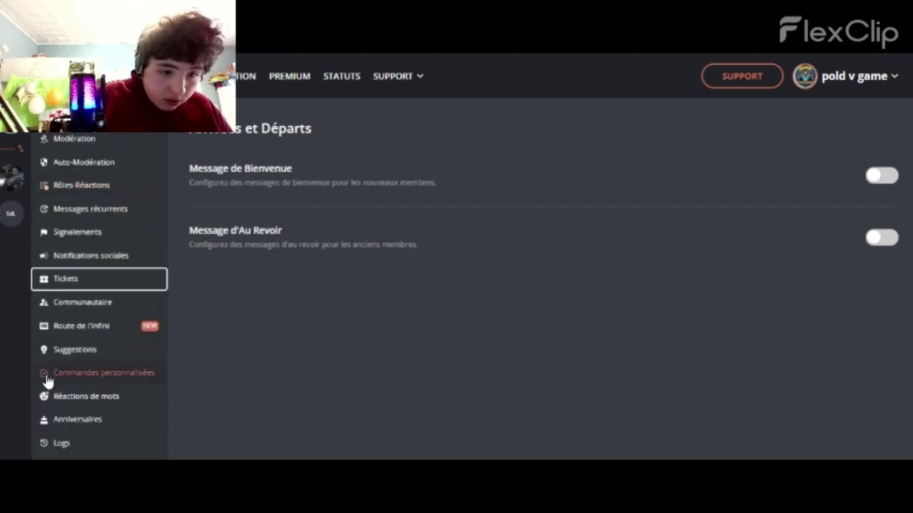
# Quick-create tickets with category Tickets, channel demandes-de-tickets and DraftBot as moderator role
pyautogui.click(114, 285)
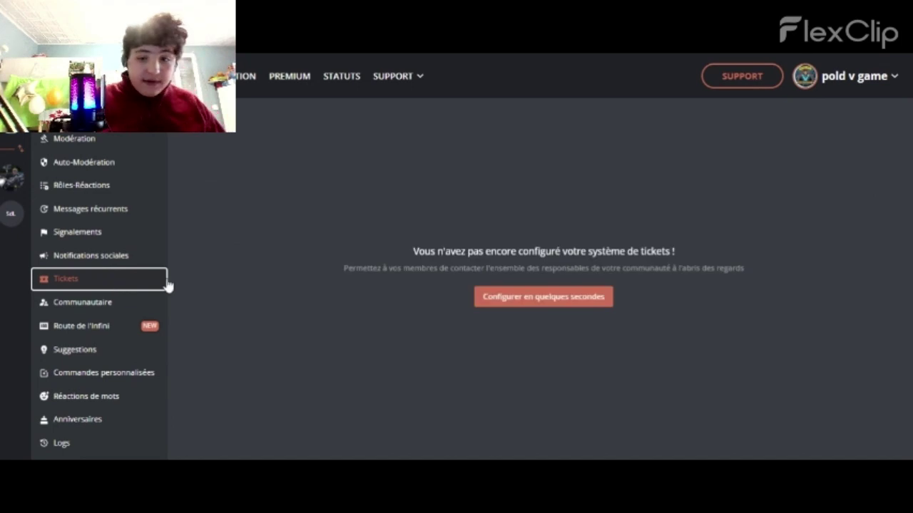
pyautogui.click(511, 306)
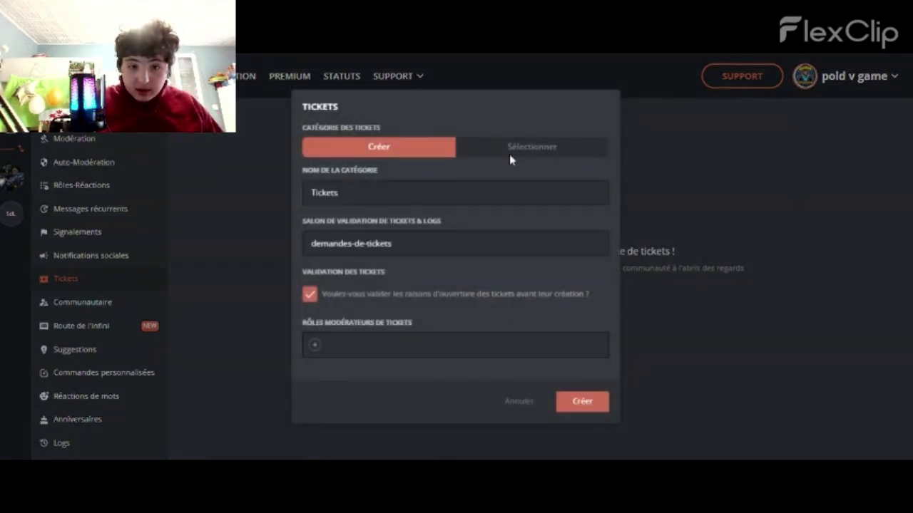
pyautogui.click(471, 192)
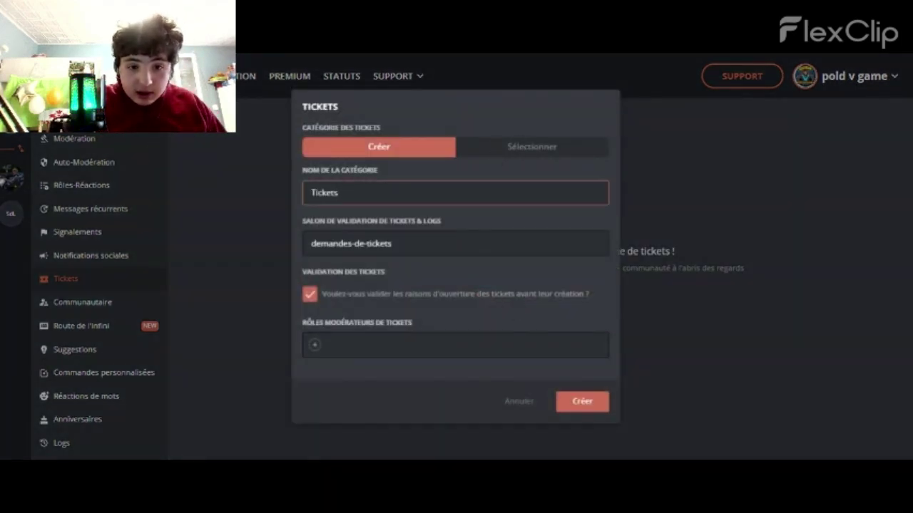
pyautogui.click(460, 243)
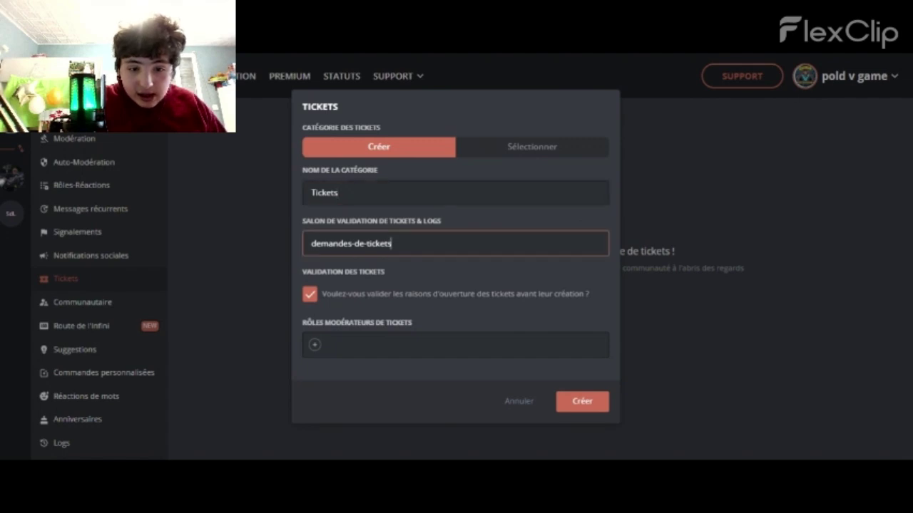
pyautogui.click(313, 347)
pyautogui.click(329, 322)
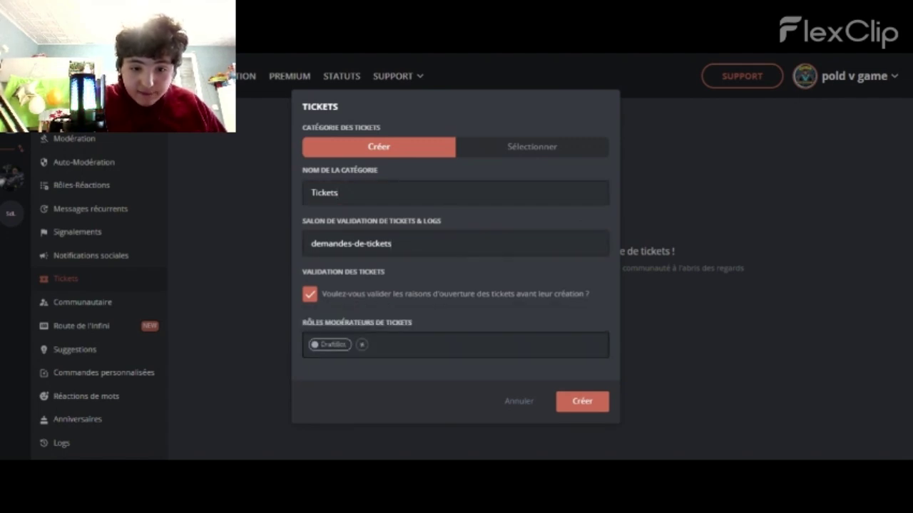
pyautogui.click(596, 408)
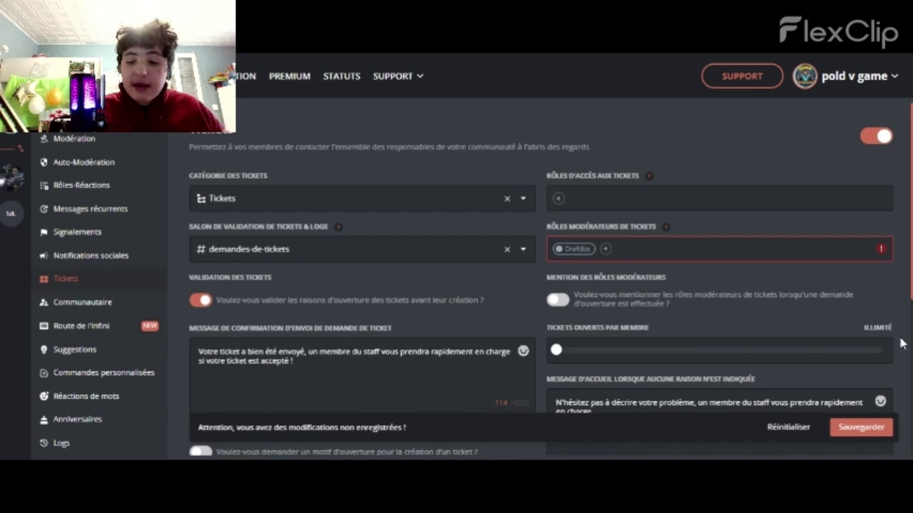
# Save the ticket configuration and review the available moderator and access roles
pyautogui.click(866, 436)
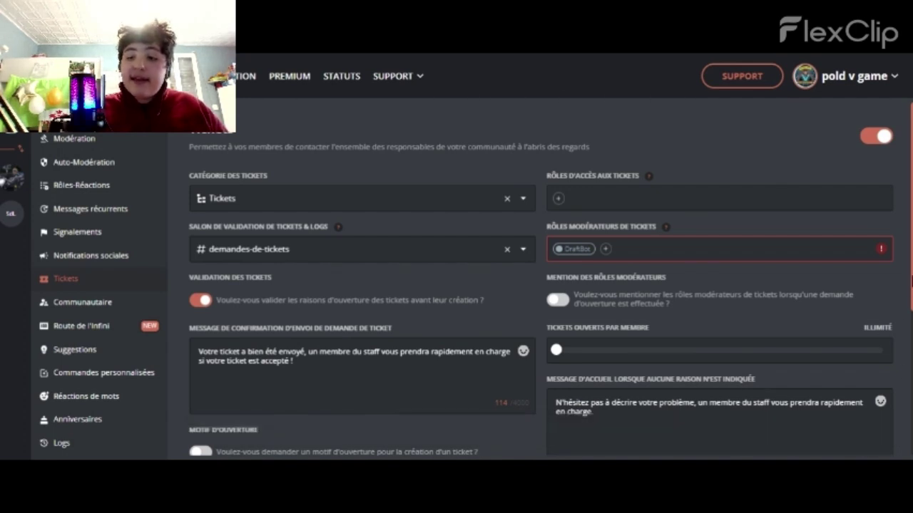
pyautogui.click(617, 248)
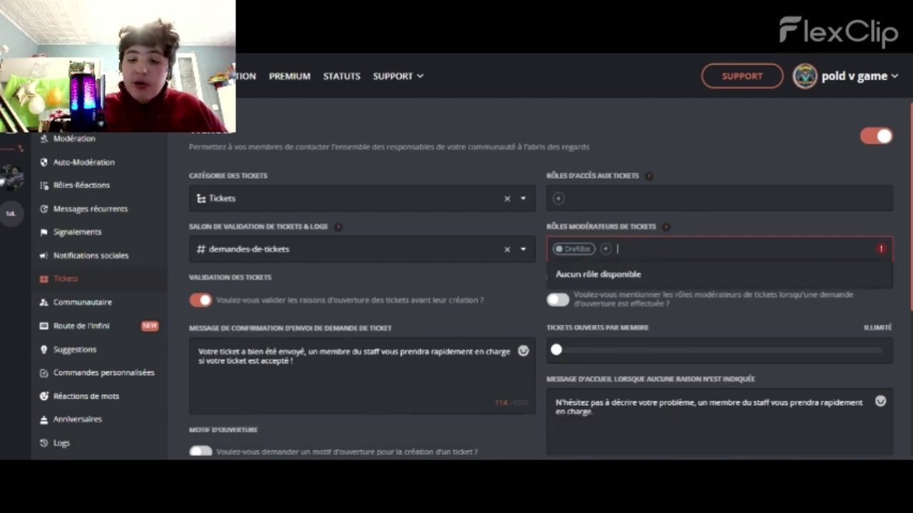
pyautogui.click(596, 199)
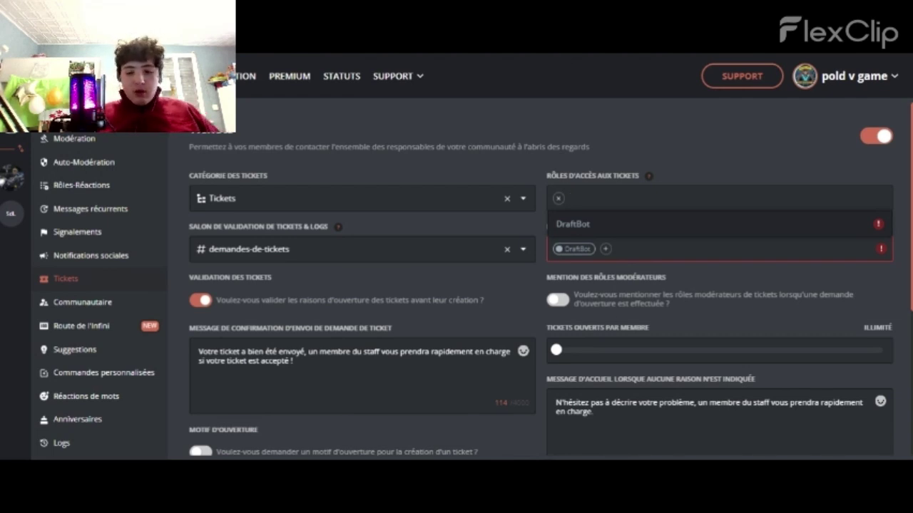
pyautogui.press('Escape')
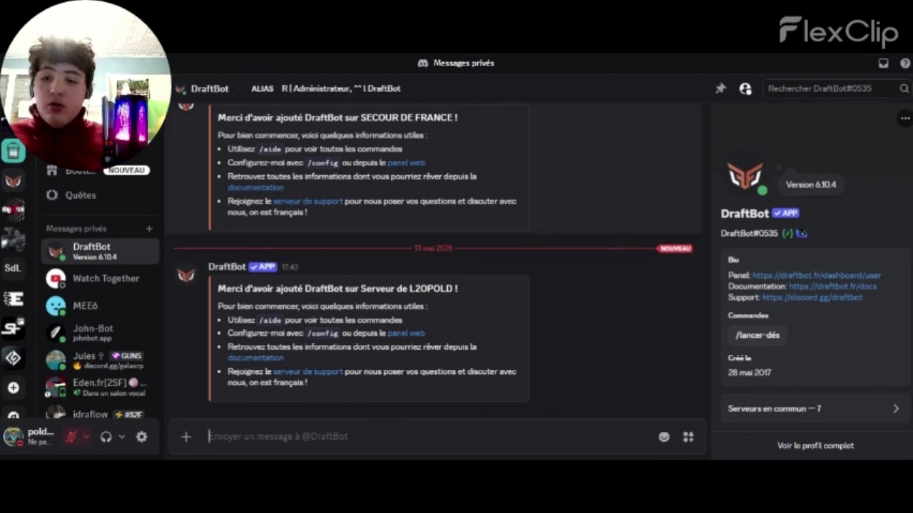
# Open the Serveur de L2OPOLD server settings on the Roles page
pyautogui.click(13, 268)
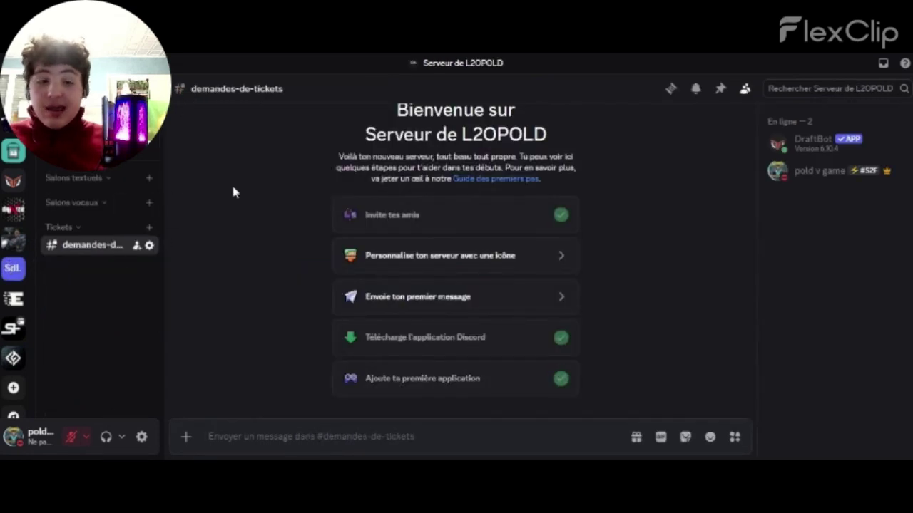
pyautogui.click(139, 149)
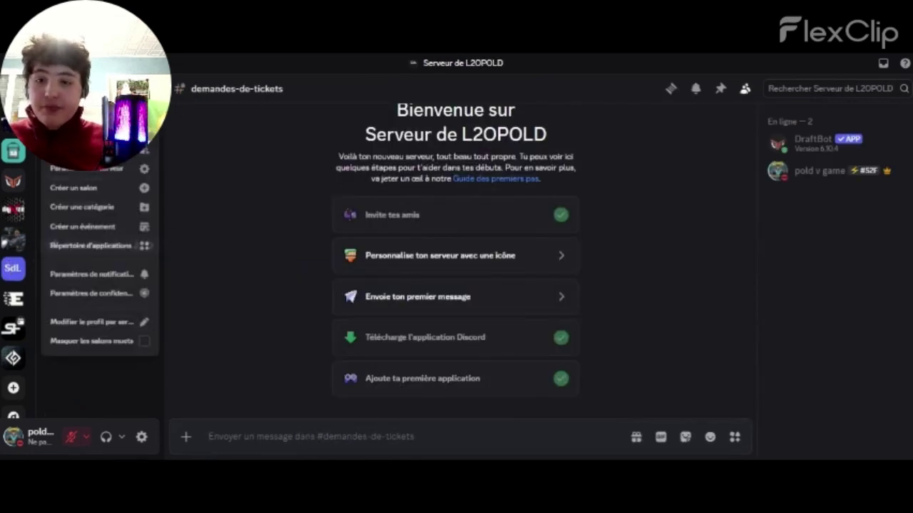
pyautogui.click(139, 184)
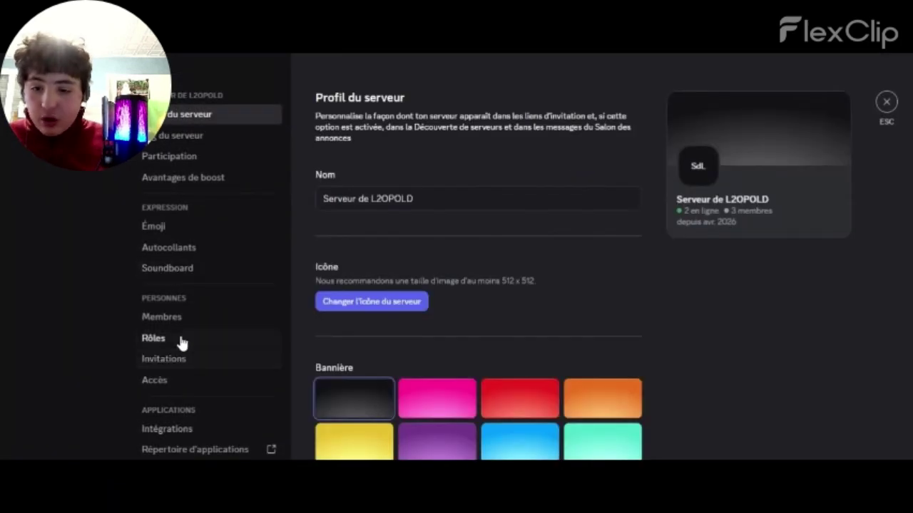
pyautogui.click(178, 339)
# Create a role named 'Modérateurs pro', save it, and close the settings
pyautogui.click(689, 205)
pyautogui.moveTo(663, 203); pyautogui.dragTo(434, 222)
pyautogui.press('BackSpace')
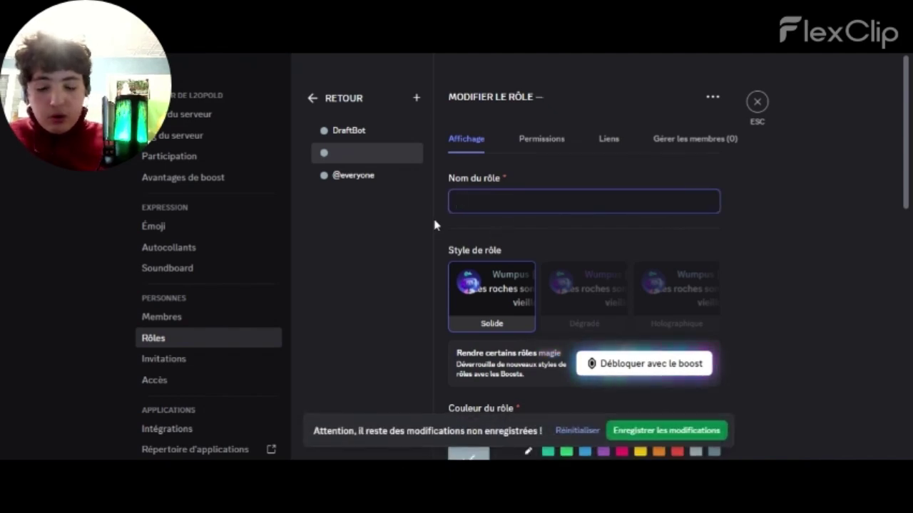
pyautogui.write('M')
pyautogui.press('BackSpace')
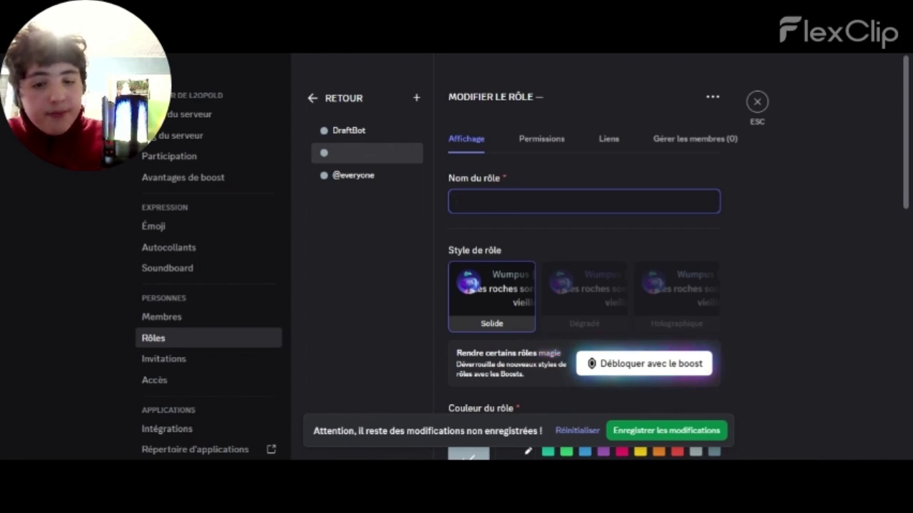
pyautogui.write('Modérateurs pro')
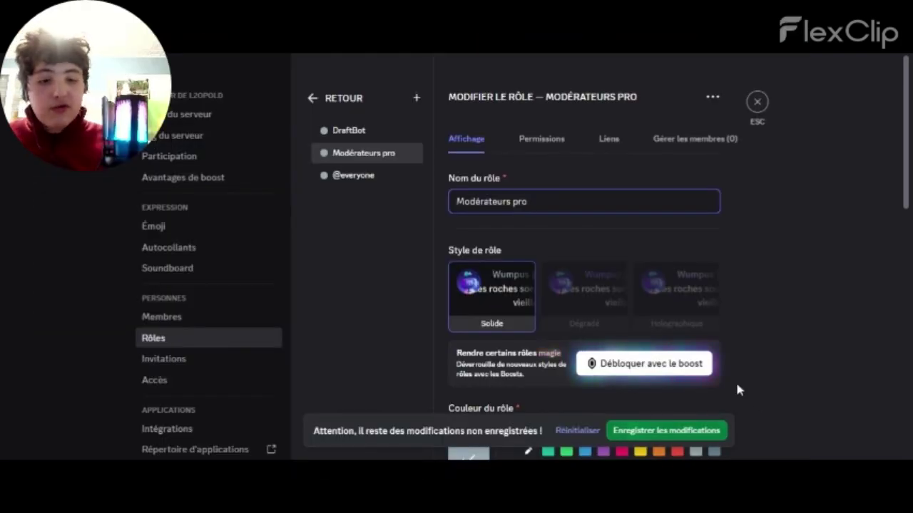
pyautogui.click(663, 432)
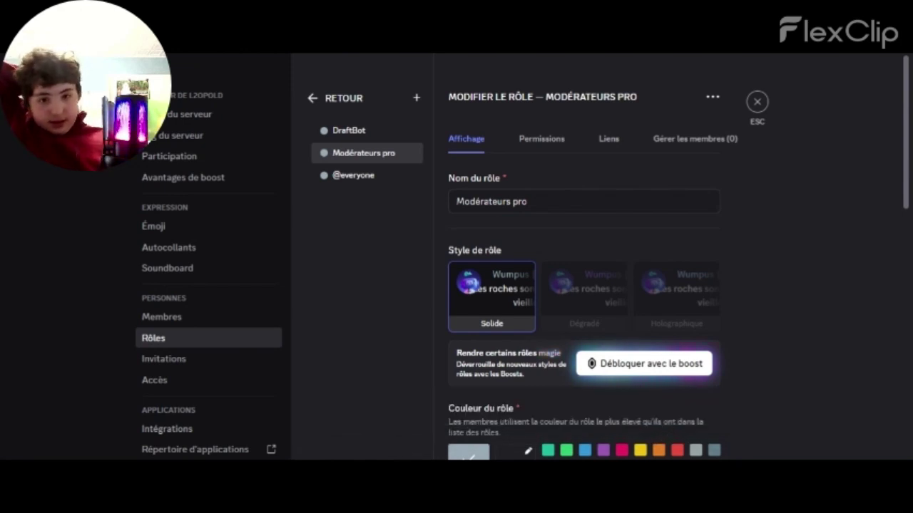
pyautogui.click(757, 102)
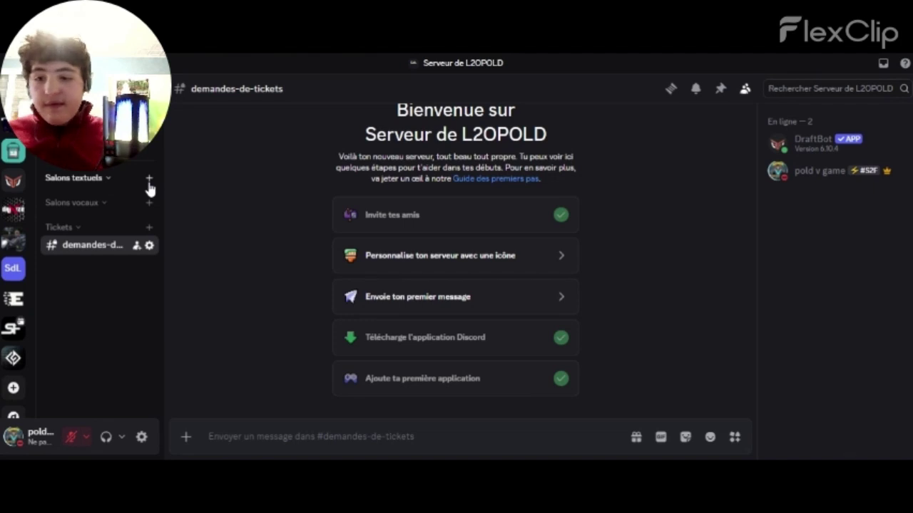
# Create a public text channel named 'bbic-public-donc-salon-public-professionnel-public-donc-salon-public-professionnel'
pyautogui.click(148, 180)
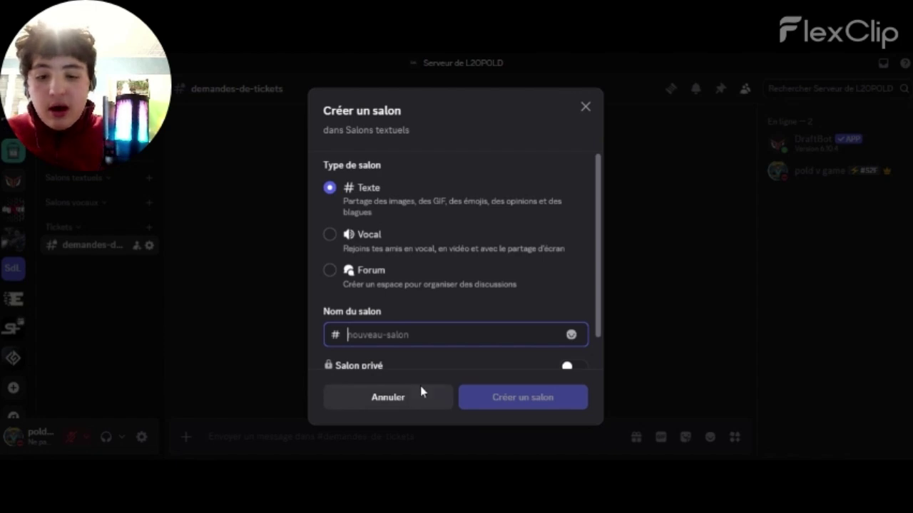
pyautogui.moveTo(597, 285); pyautogui.dragTo(597, 350)
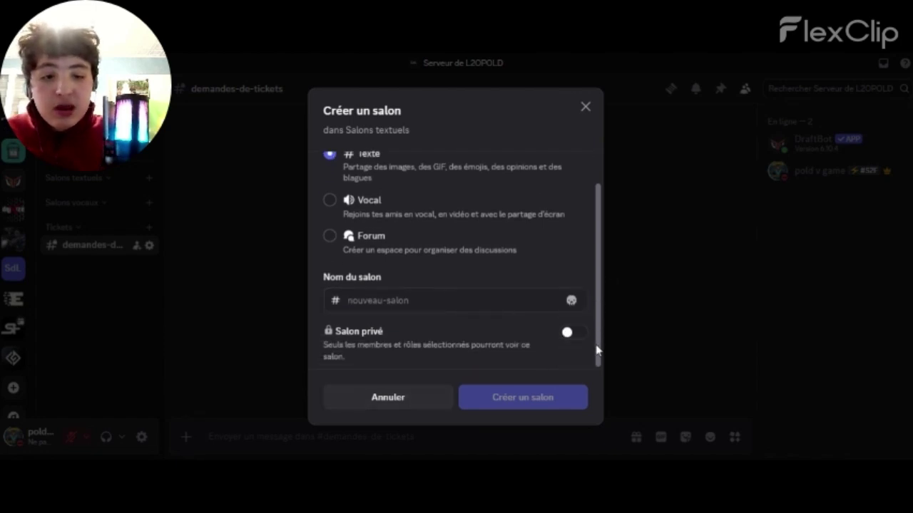
pyautogui.click(573, 335)
pyautogui.click(575, 337)
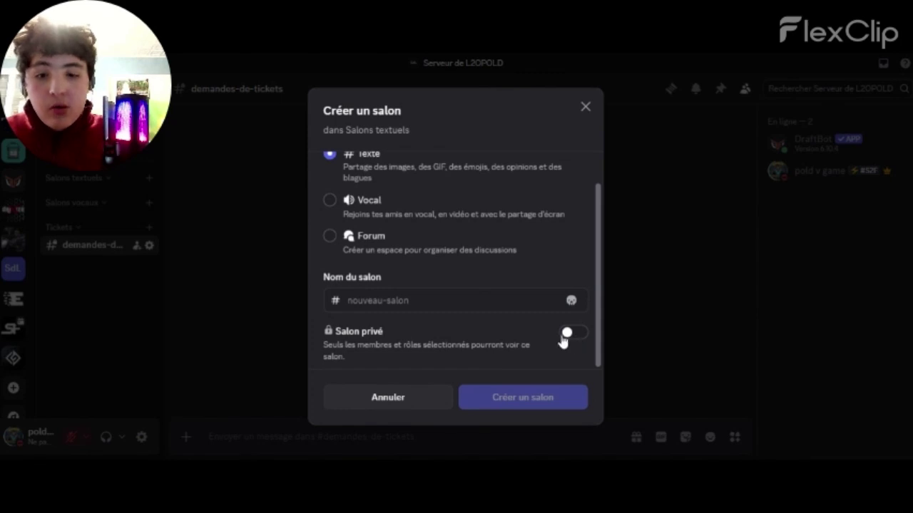
pyautogui.click(442, 300)
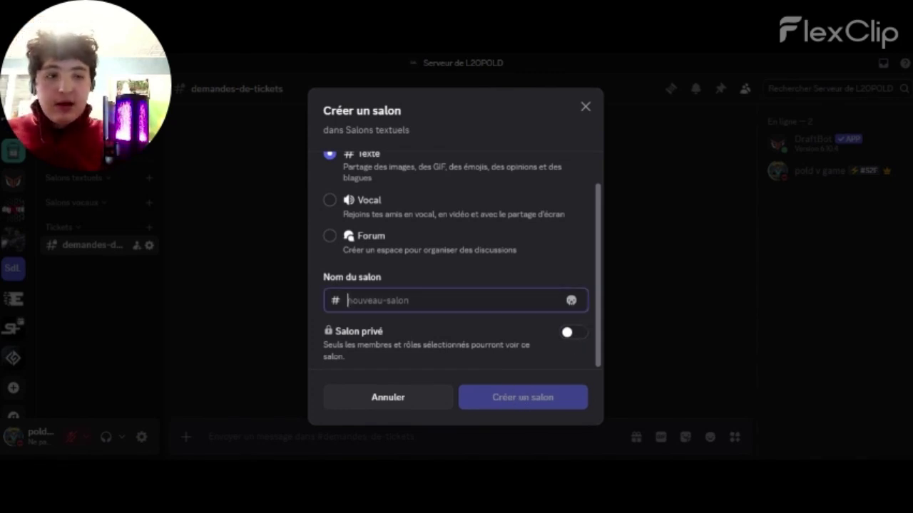
pyautogui.write('bbic')
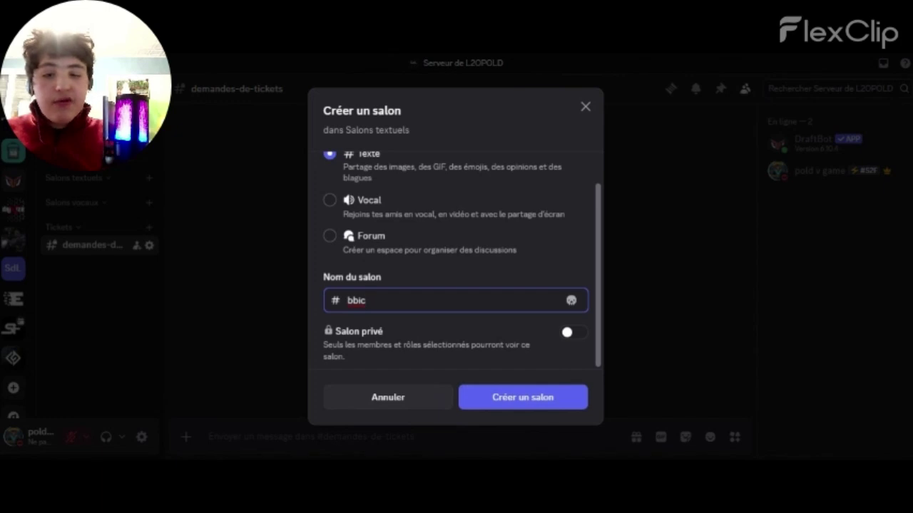
pyautogui.hotkey('ctrl', 'v')
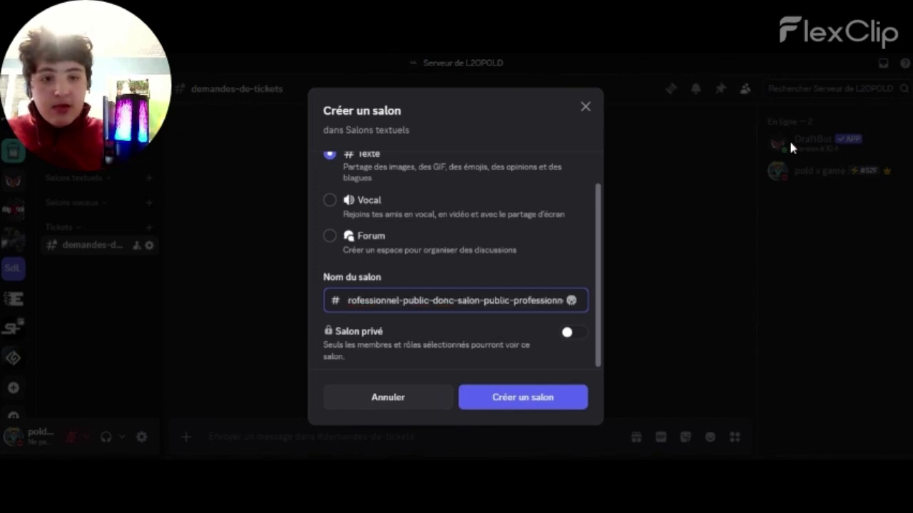
pyautogui.click(536, 398)
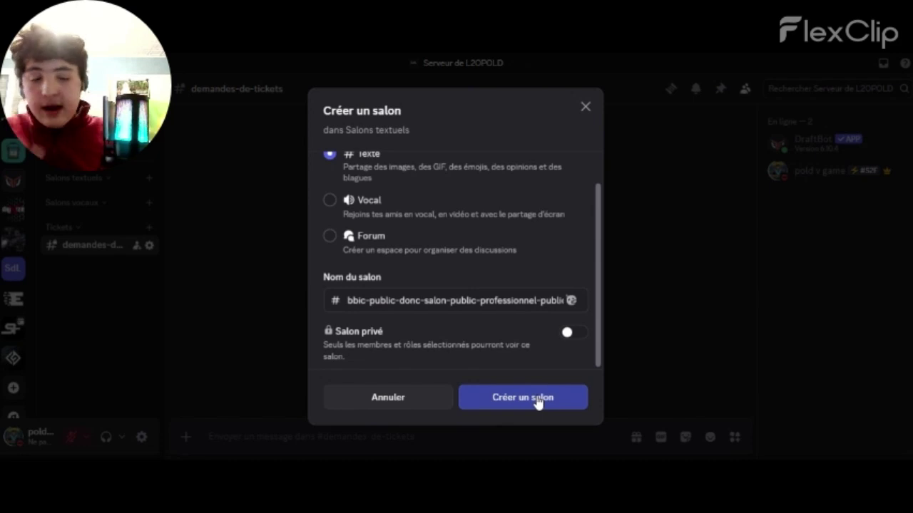
pyautogui.click(542, 403)
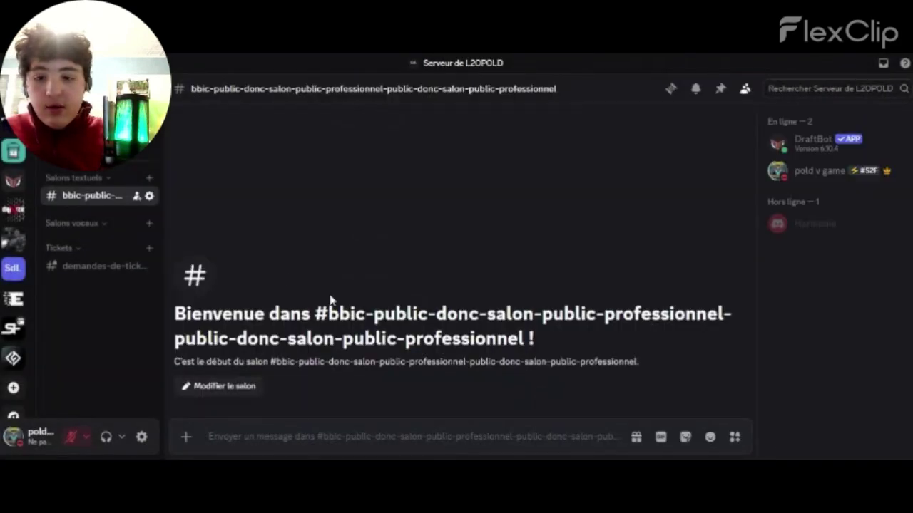
pyautogui.click(249, 426)
pyautogui.write('K')
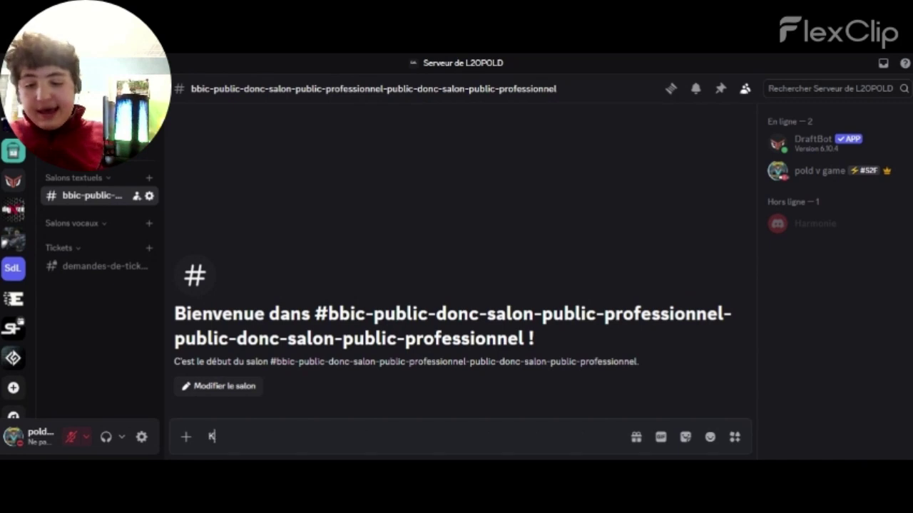
pyautogui.write('ZDKLLD')
pyautogui.press('Return')
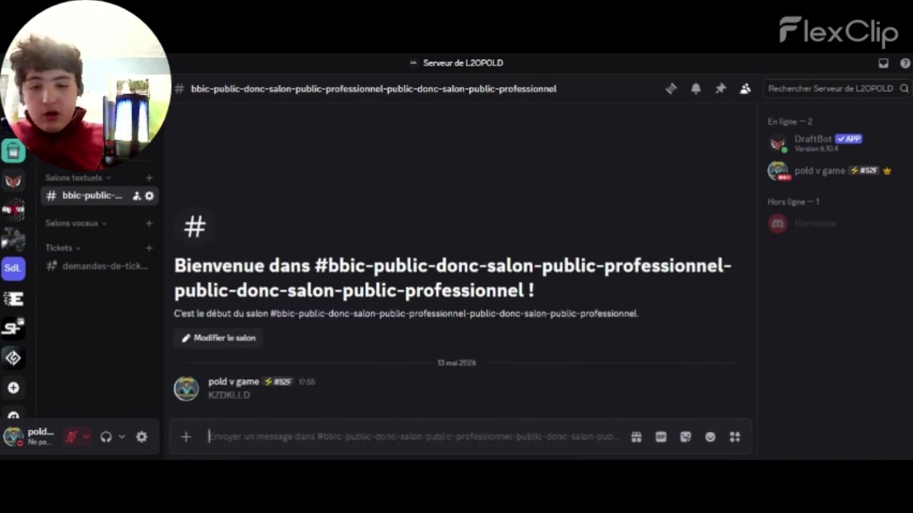
pyautogui.rightClick(249, 408)
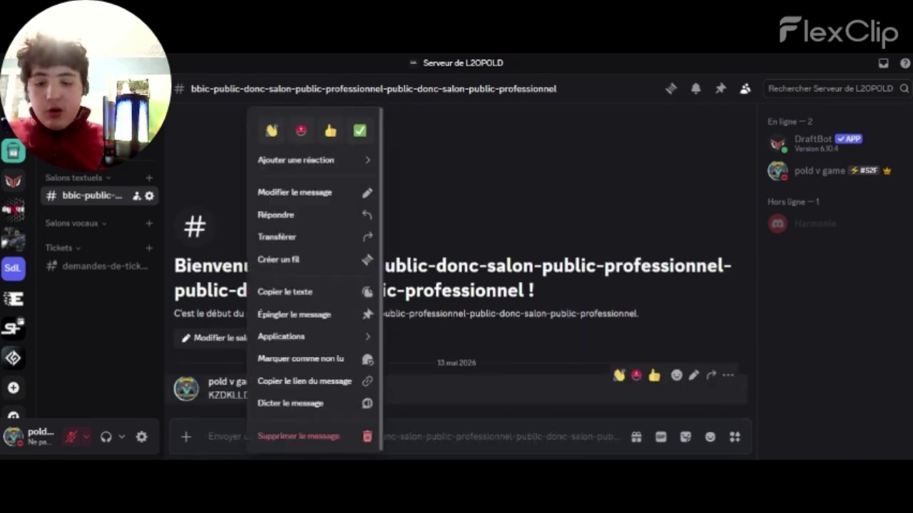
pyautogui.click(298, 436)
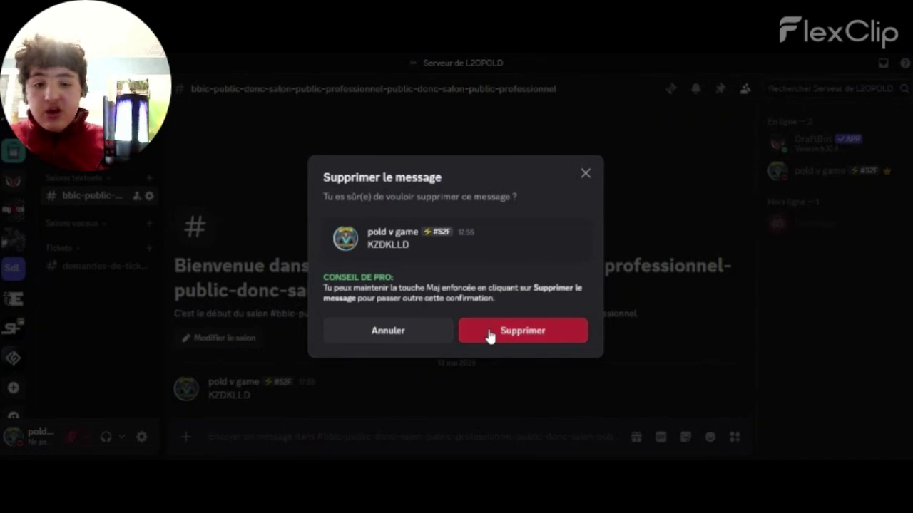
pyautogui.click(490, 335)
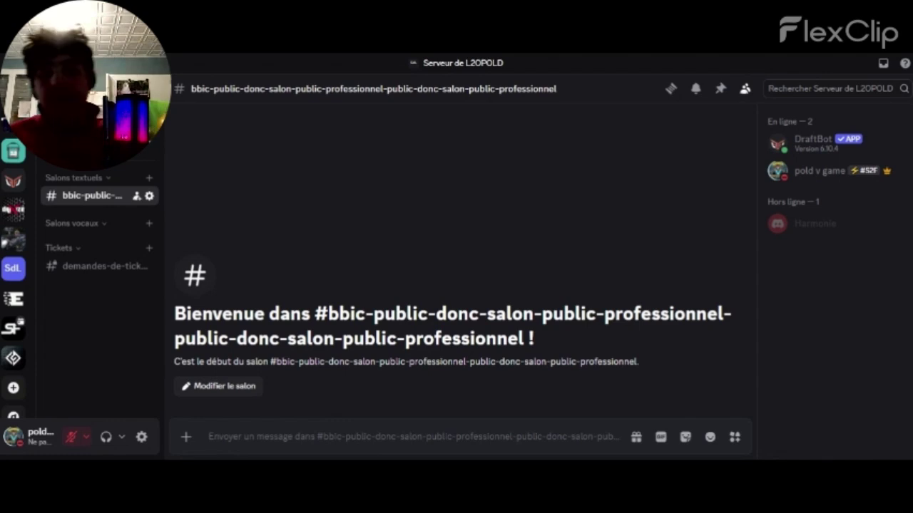
# Replace DraftBot with Modérateurs pro as the ticket moderator role and save
pyautogui.click(104, 268)
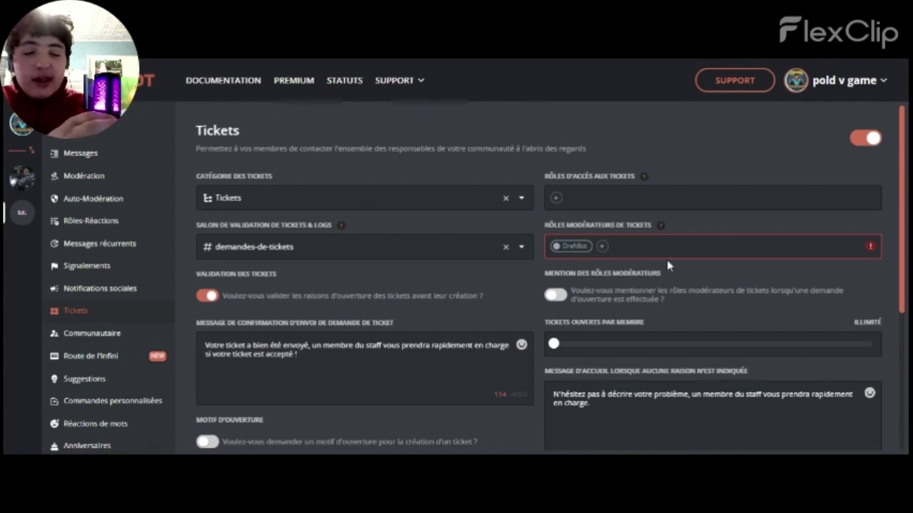
pyautogui.click(603, 247)
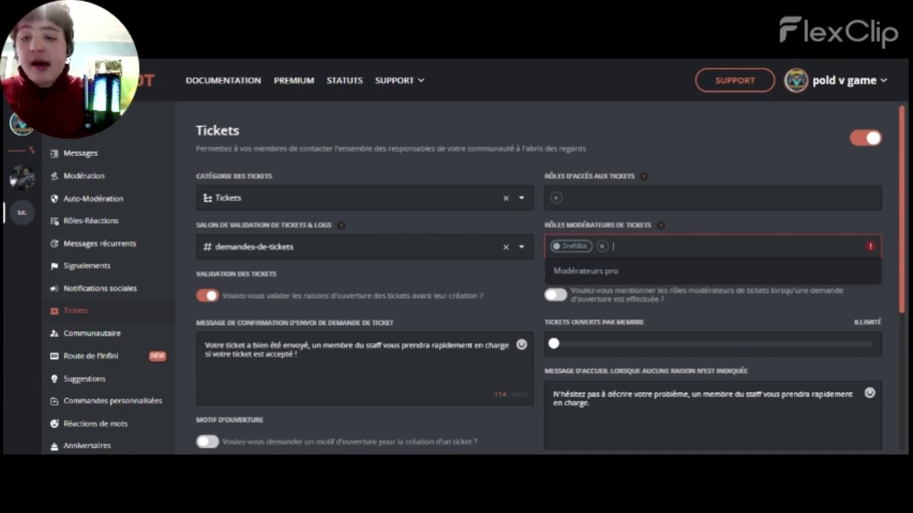
pyautogui.click(621, 275)
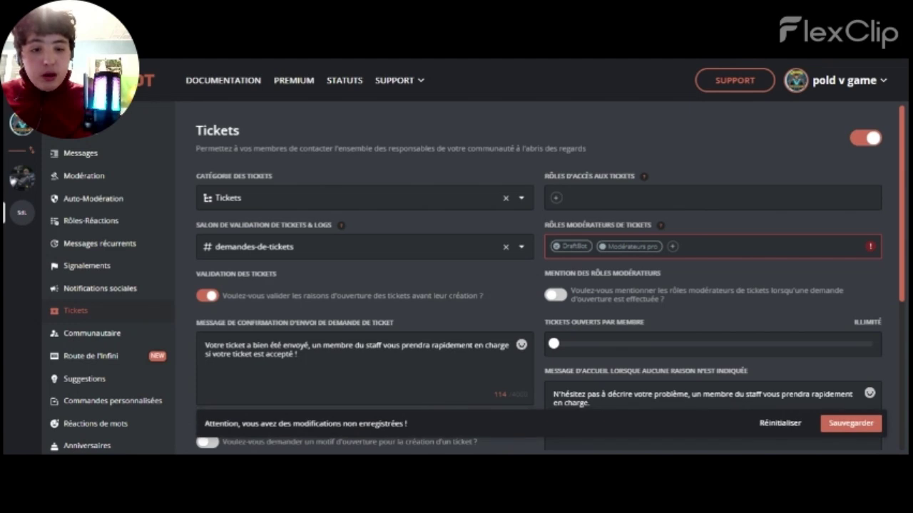
pyautogui.click(557, 254)
pyautogui.click(556, 247)
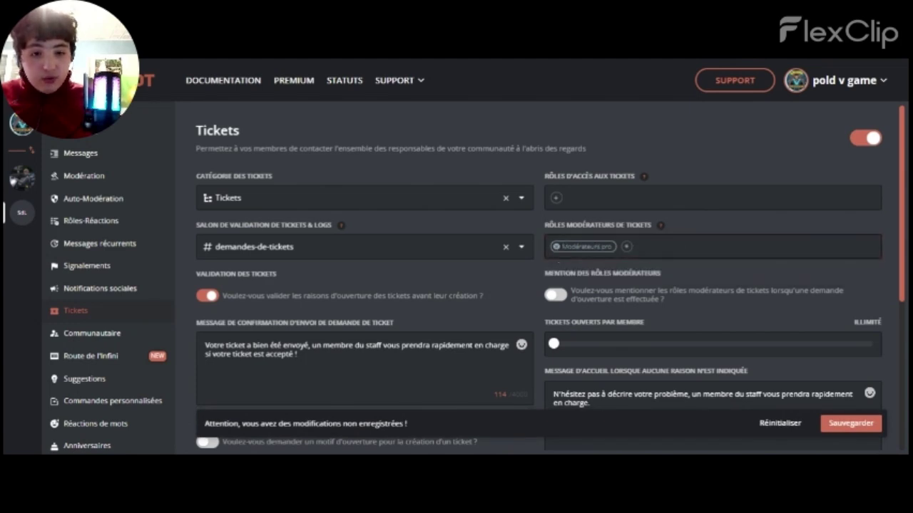
pyautogui.click(850, 425)
# Add Modérateurs pro as the ticket access role and save
pyautogui.click(558, 200)
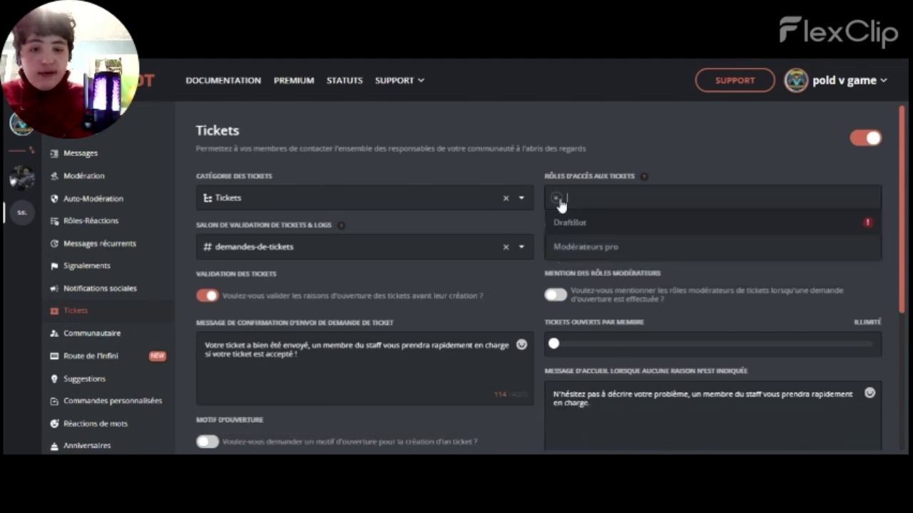
pyautogui.click(580, 250)
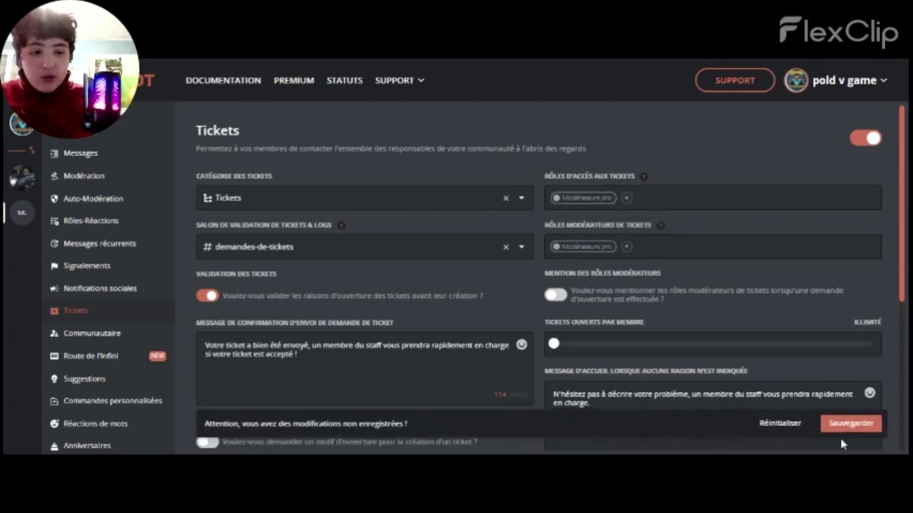
pyautogui.click(844, 432)
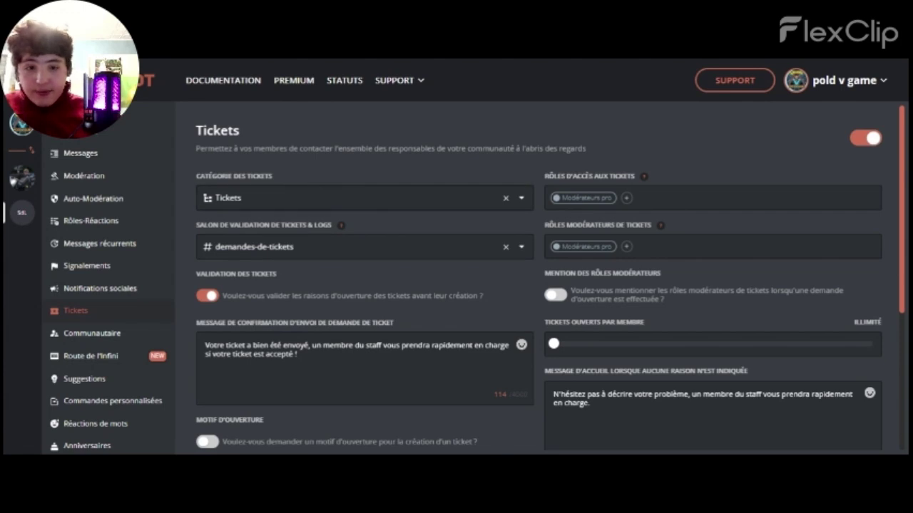
# Keep Tickets as the ticket category
pyautogui.click(523, 202)
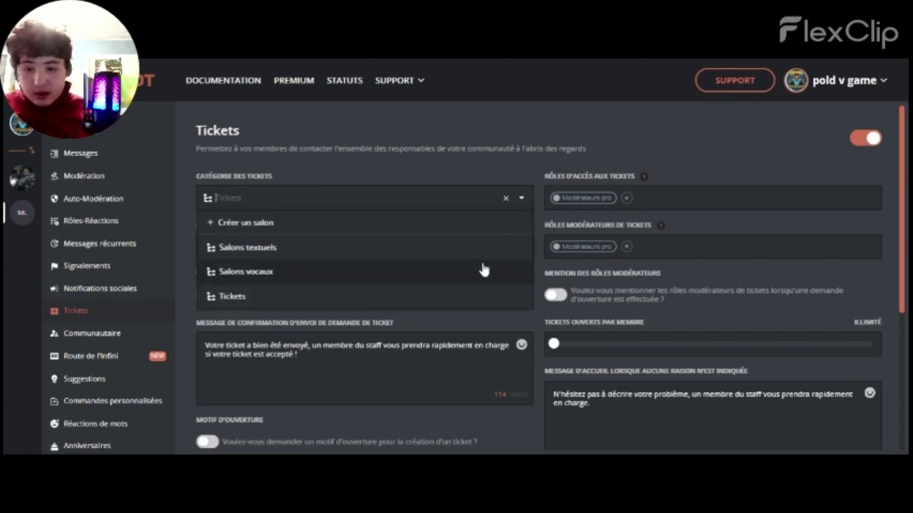
pyautogui.click(452, 297)
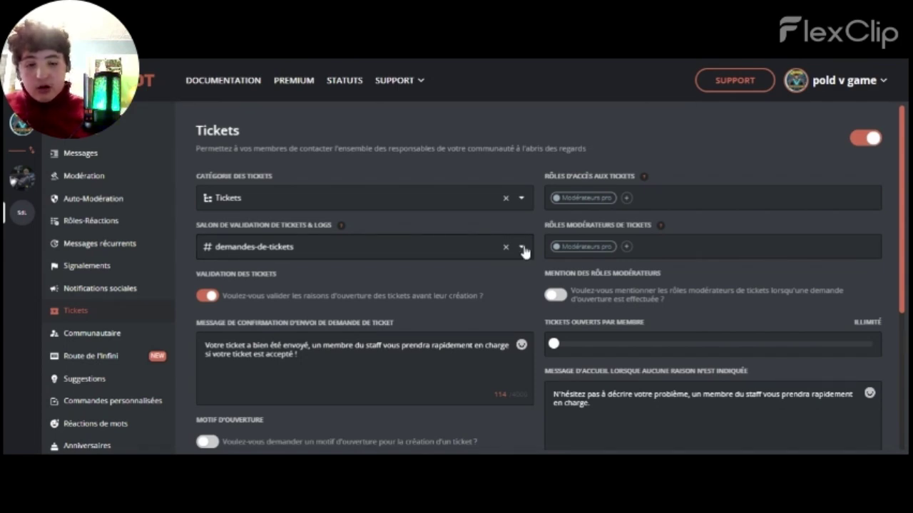
pyautogui.moveTo(904, 158); pyautogui.dragTo(906, 217)
pyautogui.click(628, 145)
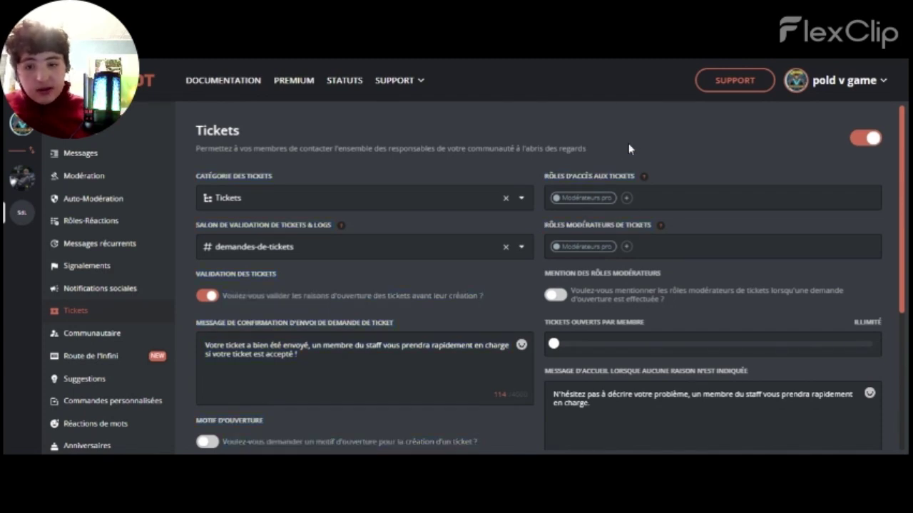
# Attempt a new DEMANDE DE UNBAN validation channel, then select demandes-de-tickets
pyautogui.click(495, 245)
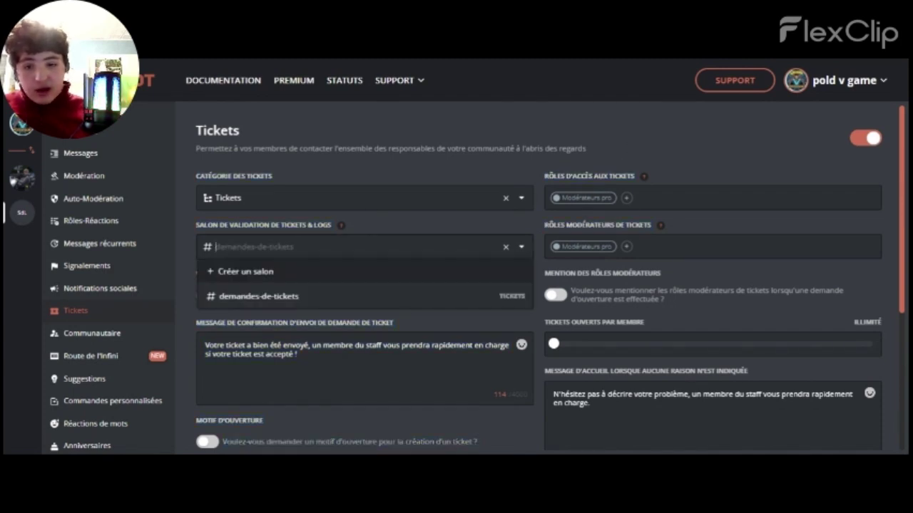
pyautogui.click(489, 275)
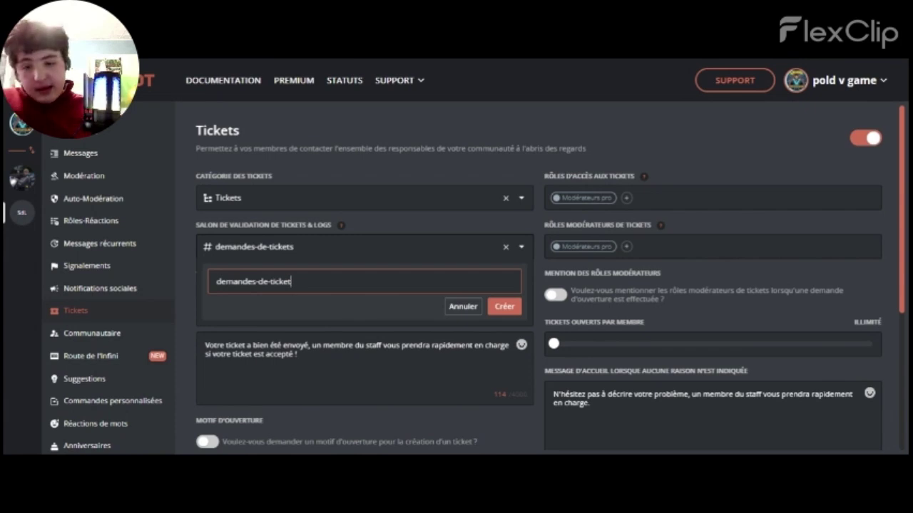
pyautogui.press('BackSpace')
pyautogui.press('BackSpace')
pyautogui.press('BackSpace')
pyautogui.press('BackSpace')
pyautogui.press('BackSpace')
pyautogui.press('BackSpace')
pyautogui.press('BackSpace')
pyautogui.press('BackSpace')
pyautogui.press('BackSpace')
pyautogui.press('BackSpace')
pyautogui.press('BackSpace')
pyautogui.press('BackSpace')
pyautogui.press('BackSpace')
pyautogui.press('BackSpace')
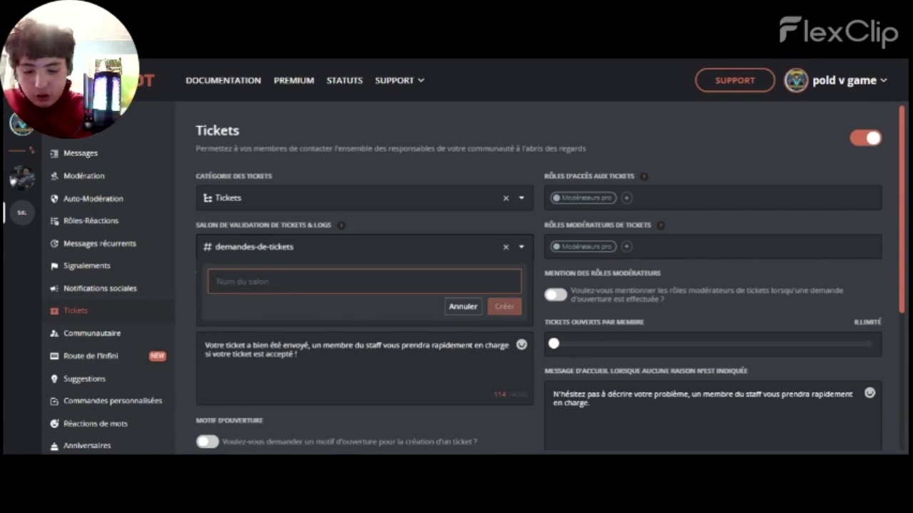
pyautogui.write('DEMANDE DE UNBAN')
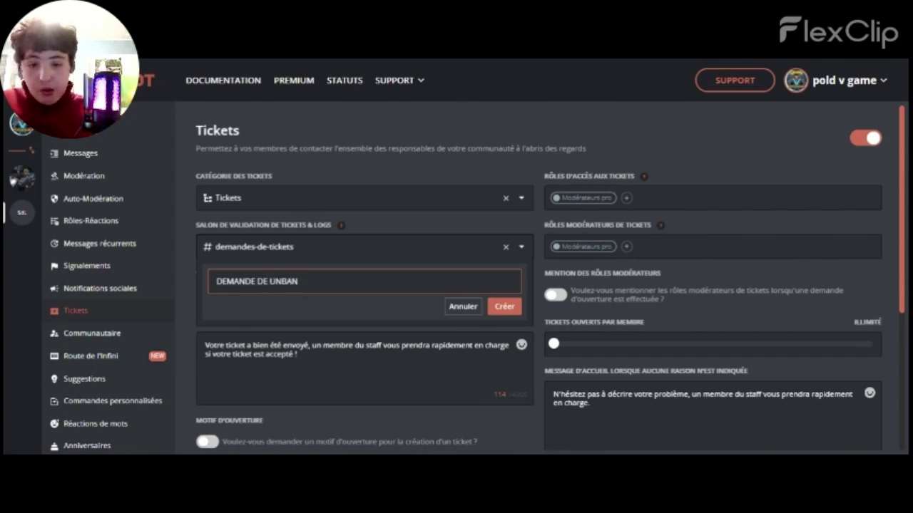
pyautogui.click(502, 308)
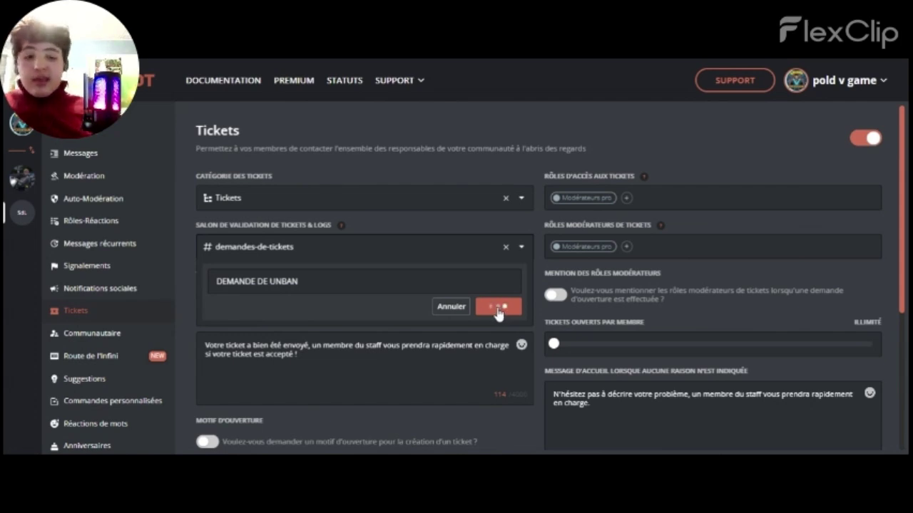
pyautogui.click(467, 247)
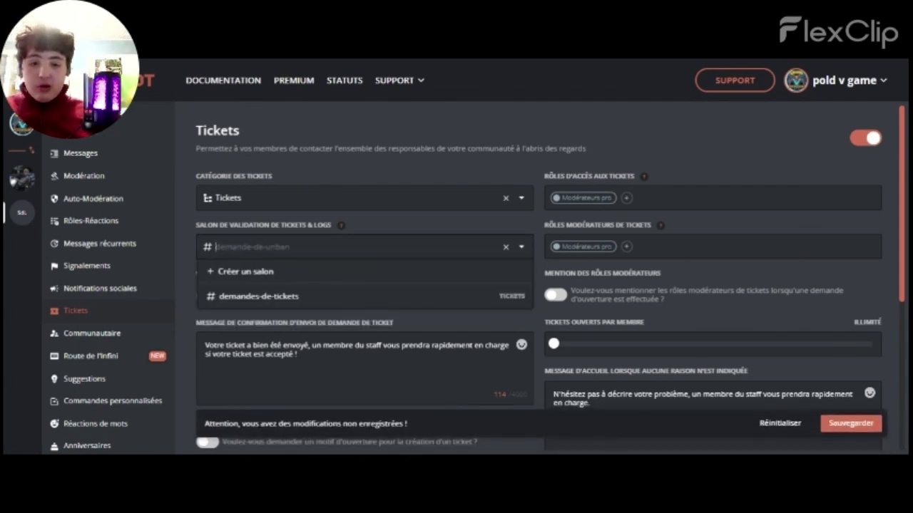
pyautogui.click(457, 299)
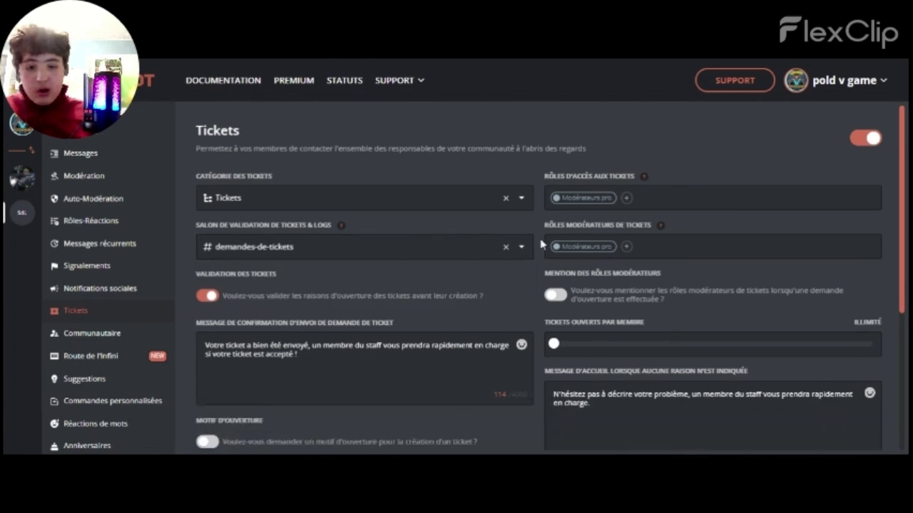
# Create the demande-de-unban channel as validation channel and save the ticket settings
pyautogui.click(522, 248)
pyautogui.click(481, 273)
pyautogui.press('BackSpace')
pyautogui.press('BackSpace')
pyautogui.press('BackSpace')
pyautogui.press('BackSpace')
pyautogui.press('BackSpace')
pyautogui.press('BackSpace')
pyautogui.press('BackSpace')
pyautogui.press('BackSpace')
pyautogui.press('BackSpace')
pyautogui.press('BackSpace')
pyautogui.press('BackSpace')
pyautogui.press('BackSpace')
pyautogui.press('BackSpace')
pyautogui.press('BackSpace')
pyautogui.press('BackSpace')
pyautogui.press('BackSpace')
pyautogui.press('BackSpace')
pyautogui.press('BackSpace')
pyautogui.press('BackSpace')
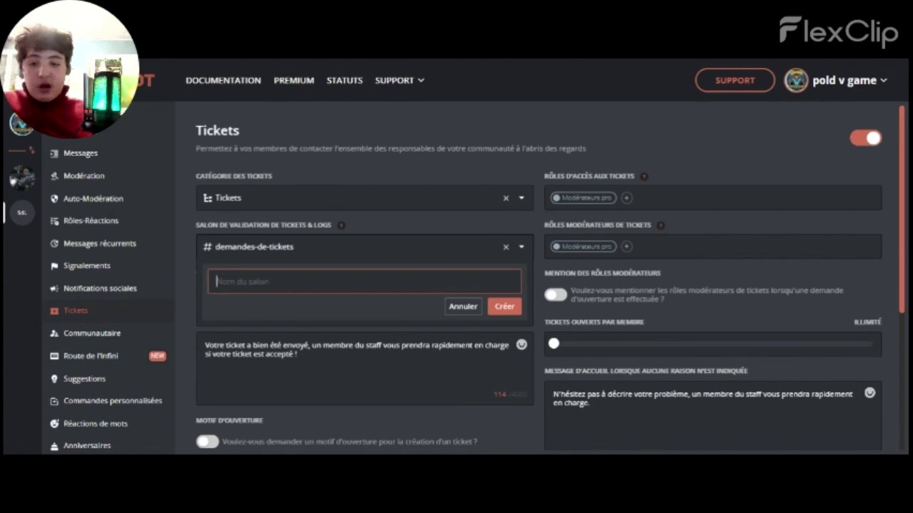
pyautogui.write('DE')
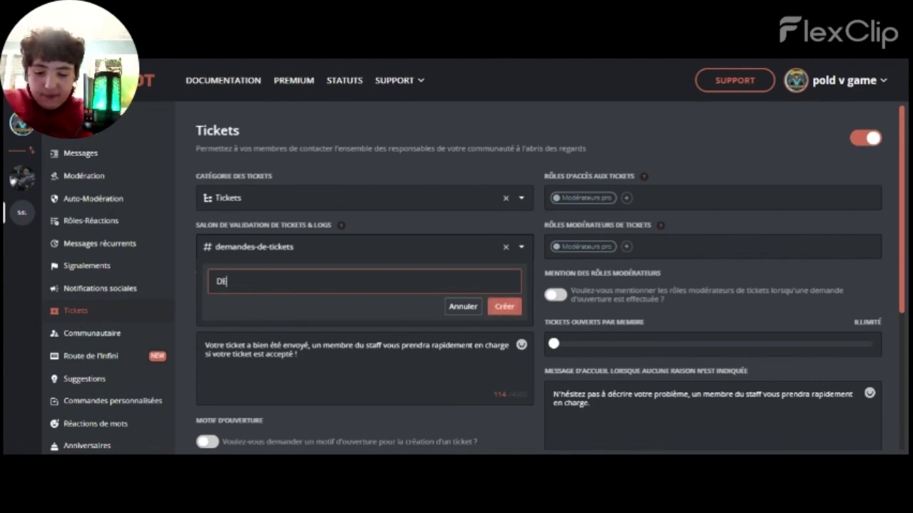
pyautogui.write('MAND')
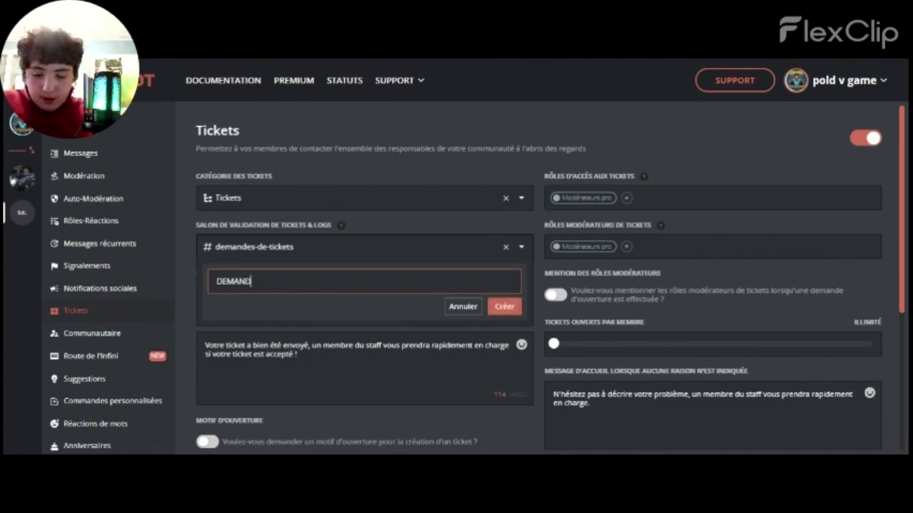
pyautogui.write('E DE U')
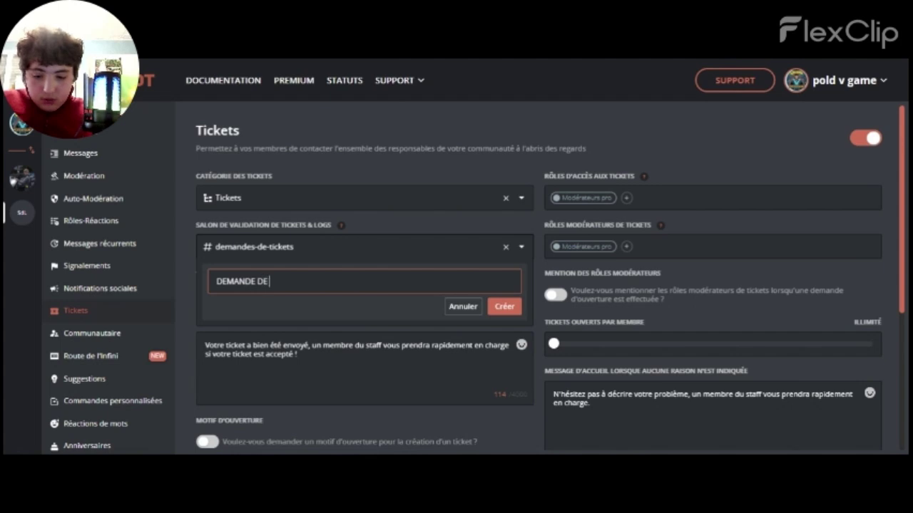
pyautogui.write('NE')
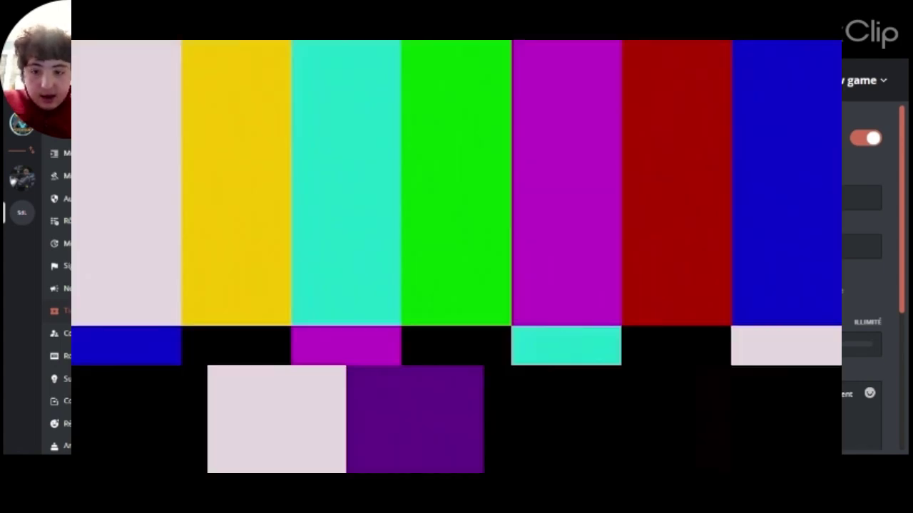
pyautogui.write('ANDE DE UNBAN')
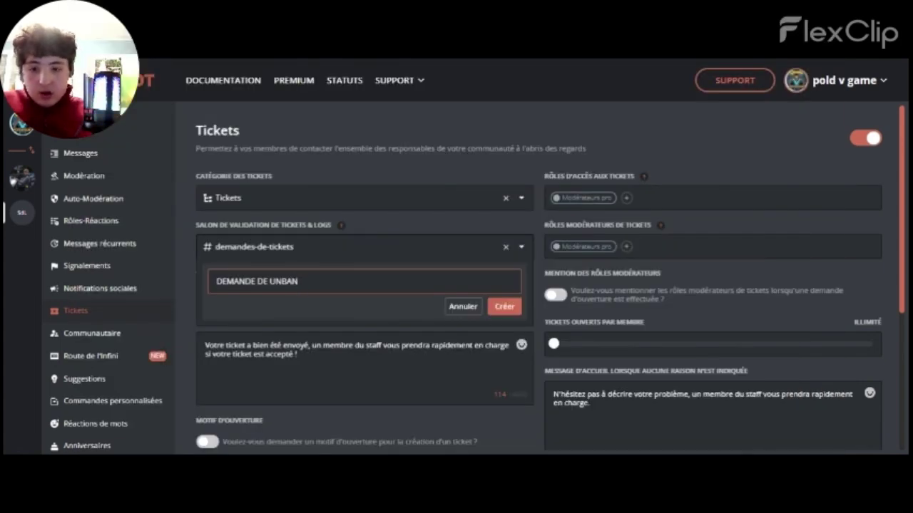
pyautogui.click(502, 307)
pyautogui.click(852, 422)
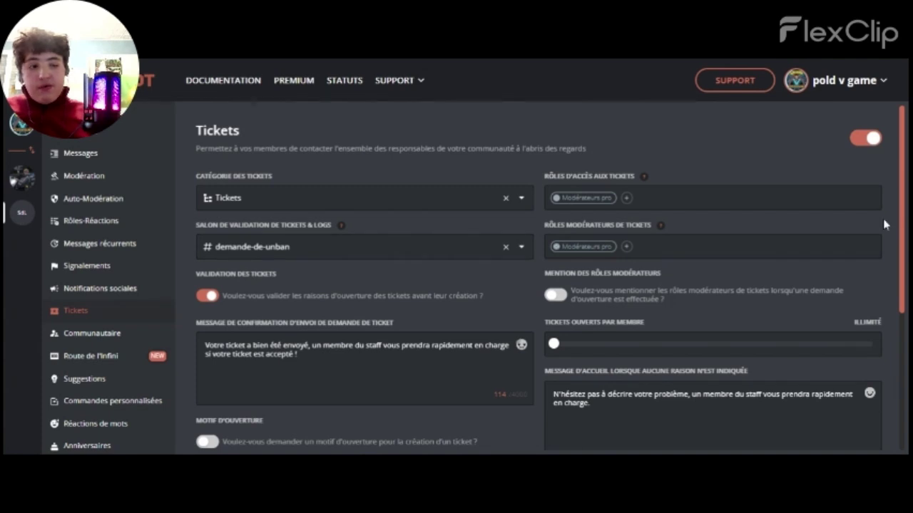
# Replace the ticket confirmation message with a self-introduction stating the user's name, and save
pyautogui.scroll(-3, 904, 216)
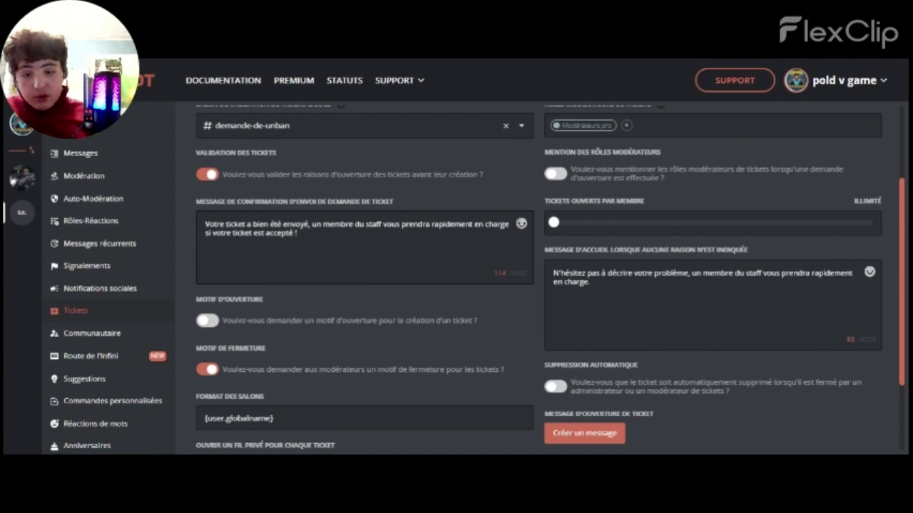
pyautogui.moveTo(297, 234); pyautogui.dragTo(204, 223)
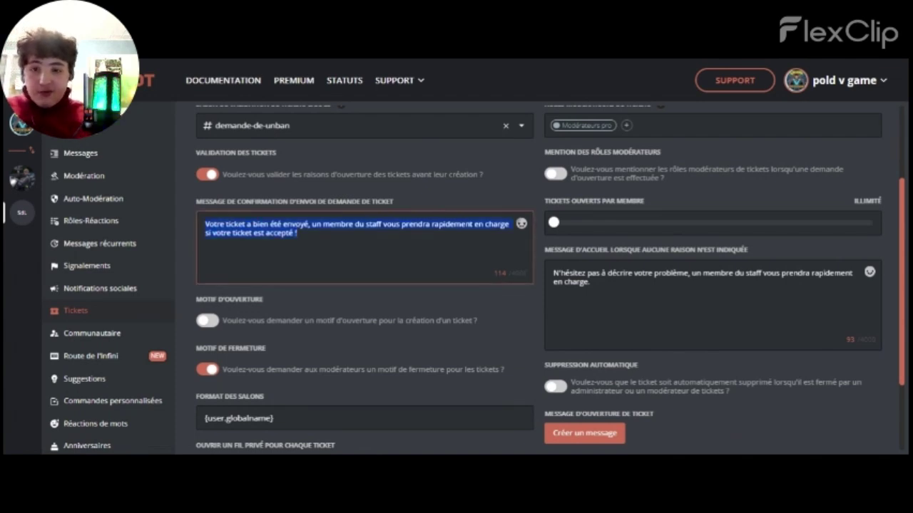
pyautogui.press('BackSpace')
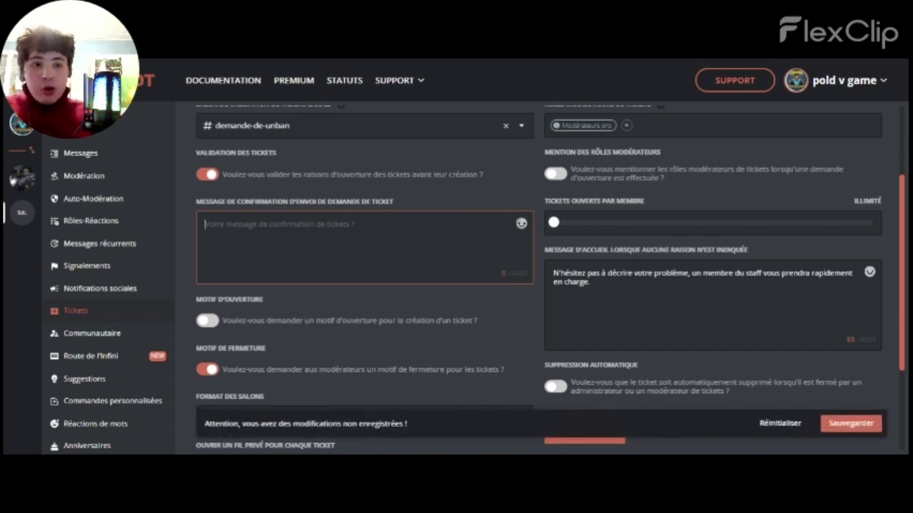
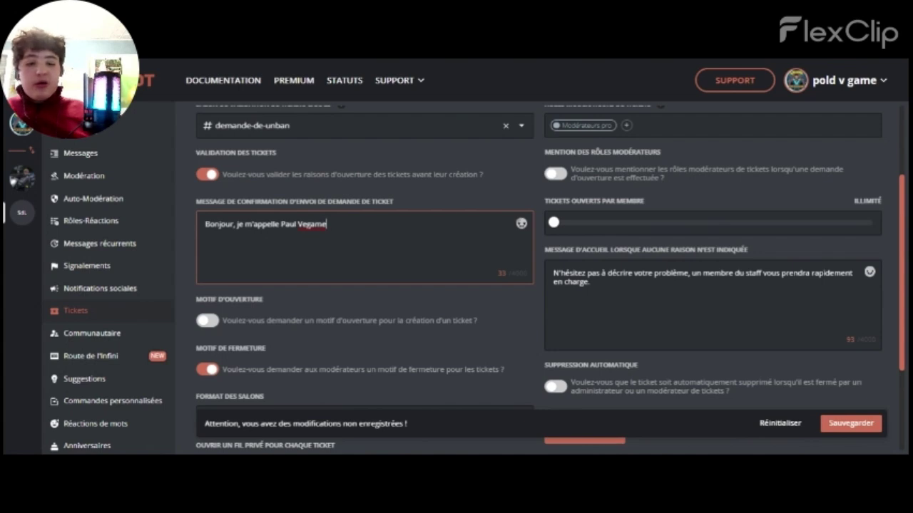
pyautogui.moveTo(590, 282); pyautogui.dragTo(566, 271)
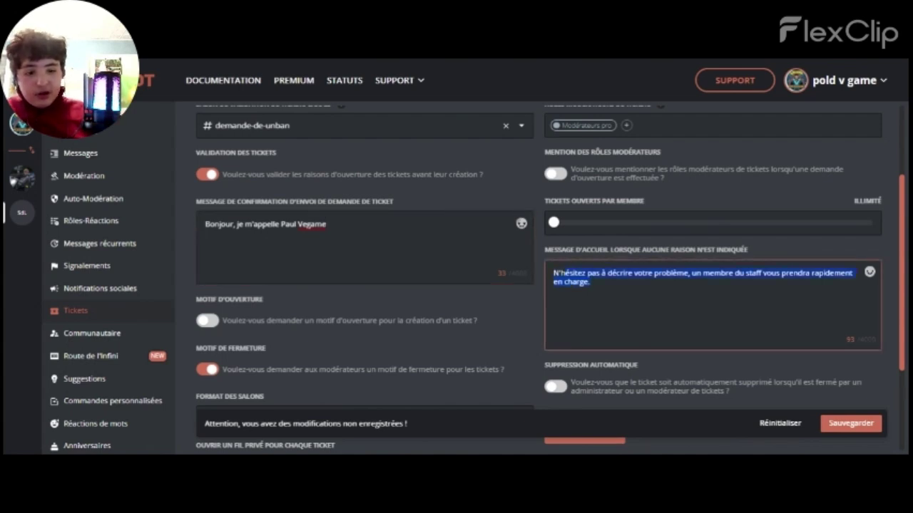
pyautogui.click(850, 423)
pyautogui.moveTo(590, 281); pyautogui.dragTo(566, 273)
pyautogui.click(591, 282)
pyautogui.click(327, 223)
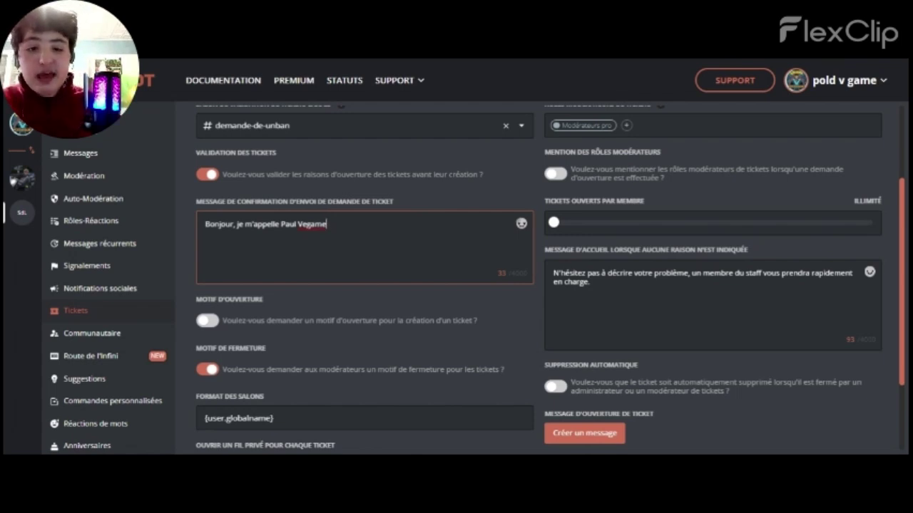
# Replace the welcome message with 'Bonjour Monsieur, c'est un plaisir de vous rencontrer' and save
pyautogui.click(553, 264)
pyautogui.hotkey('ctrl', 'a')
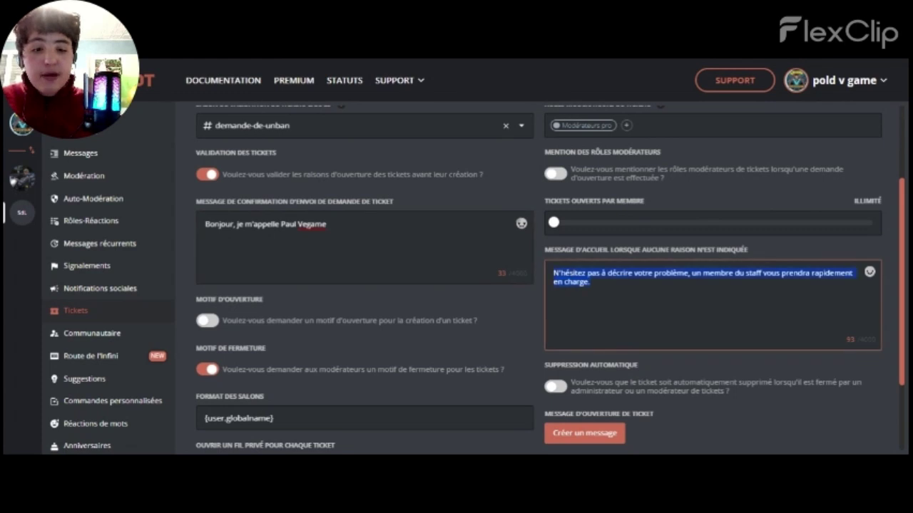
pyautogui.press('BackSpace')
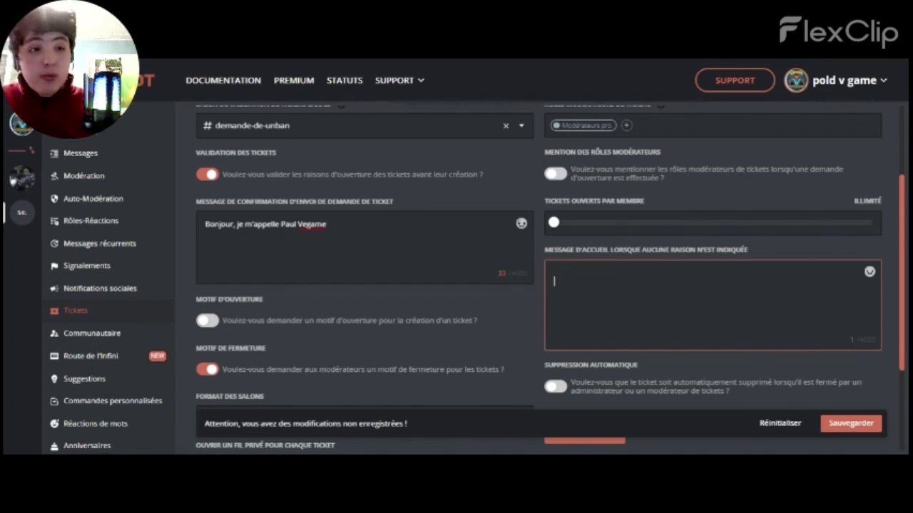
pyautogui.write("Bonjour Monsieur, c'est un plaisir de vous rencontrer")
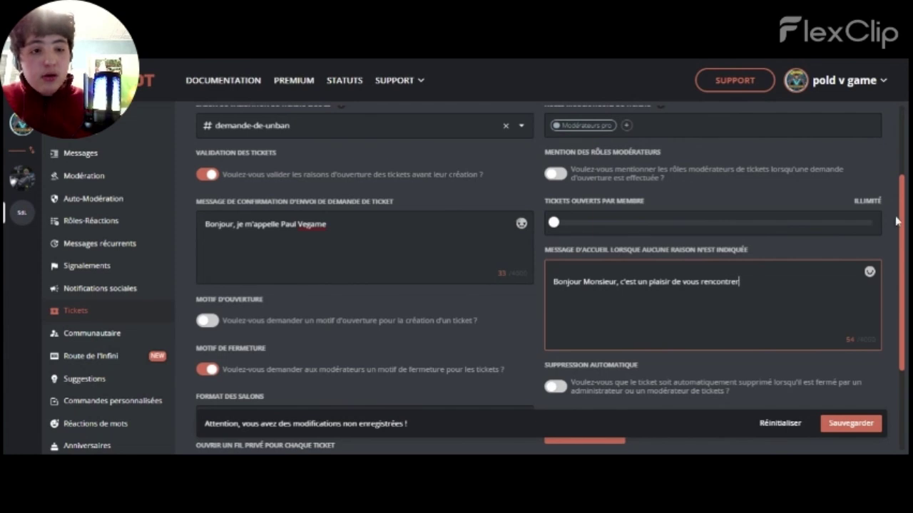
pyautogui.click(871, 423)
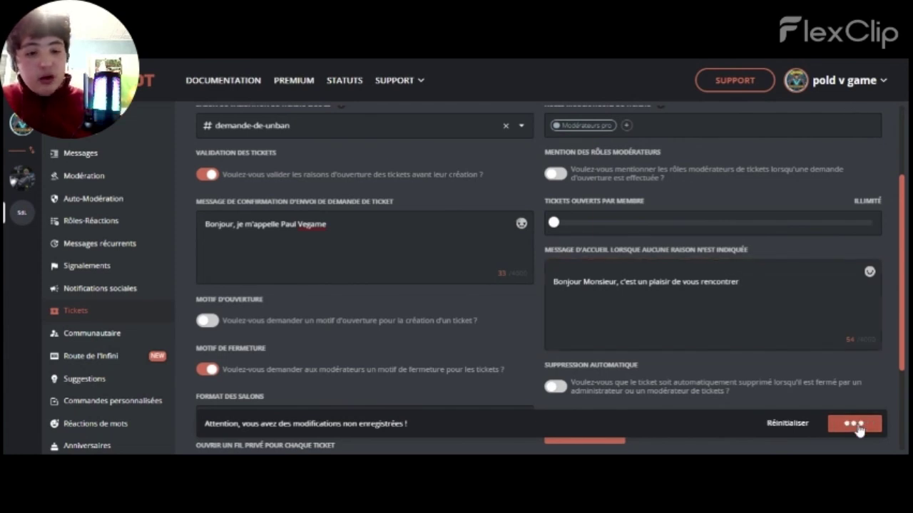
pyautogui.moveTo(863, 383); pyautogui.dragTo(544, 365)
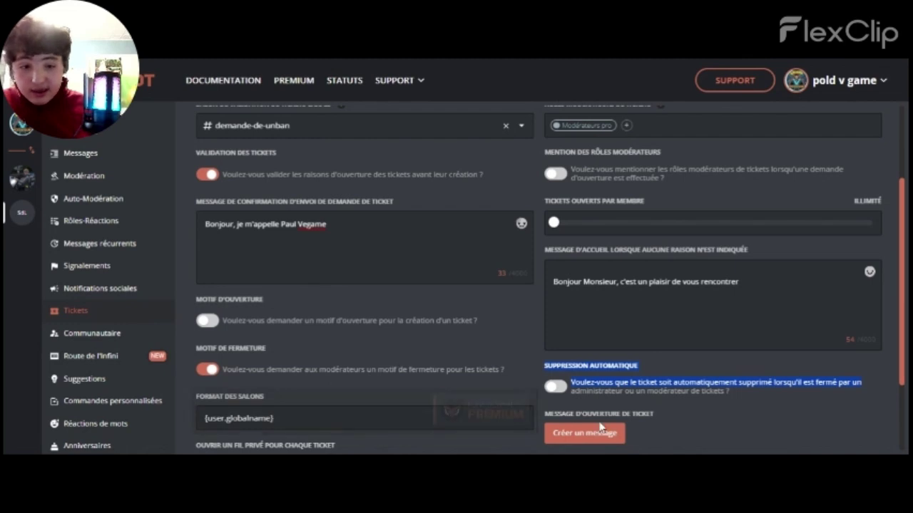
pyautogui.click(699, 418)
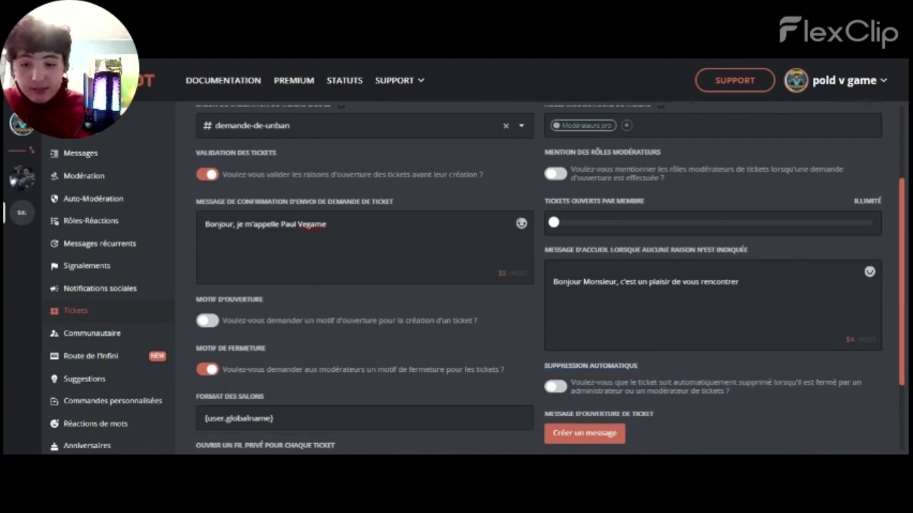
# Create an opening message with content 'Bonjour.', a Sélecteur trigger and one new reason row
pyautogui.click(575, 437)
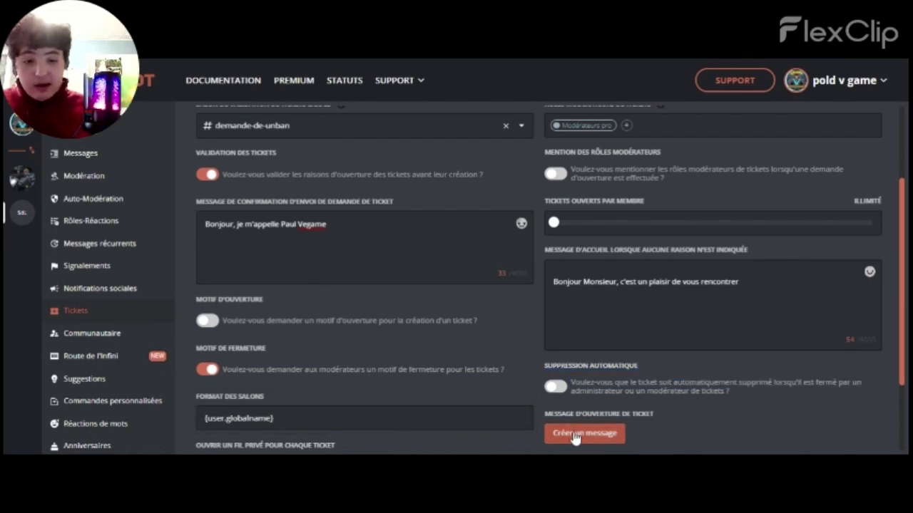
pyautogui.click(536, 248)
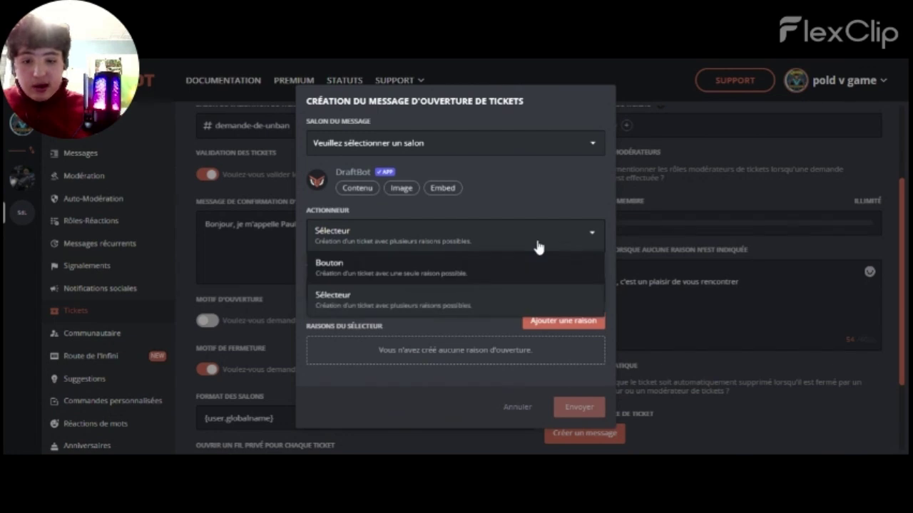
pyautogui.click(501, 234)
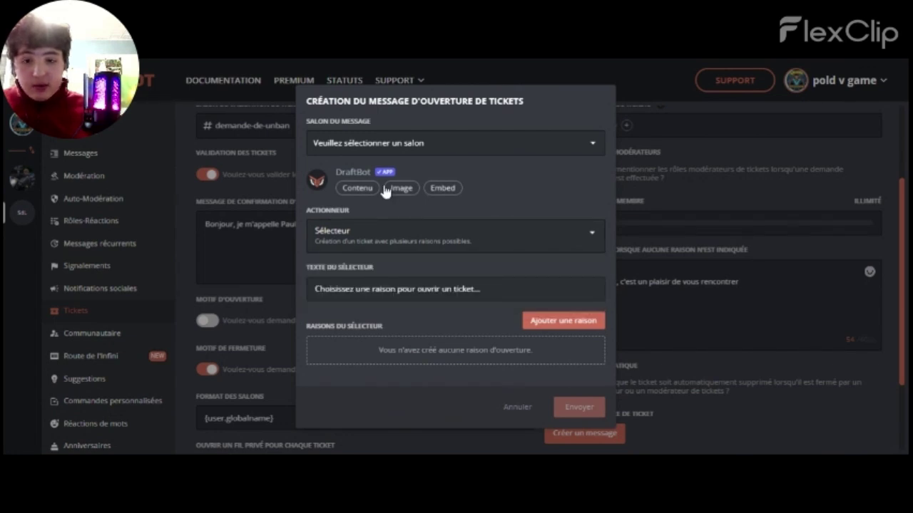
pyautogui.click(361, 188)
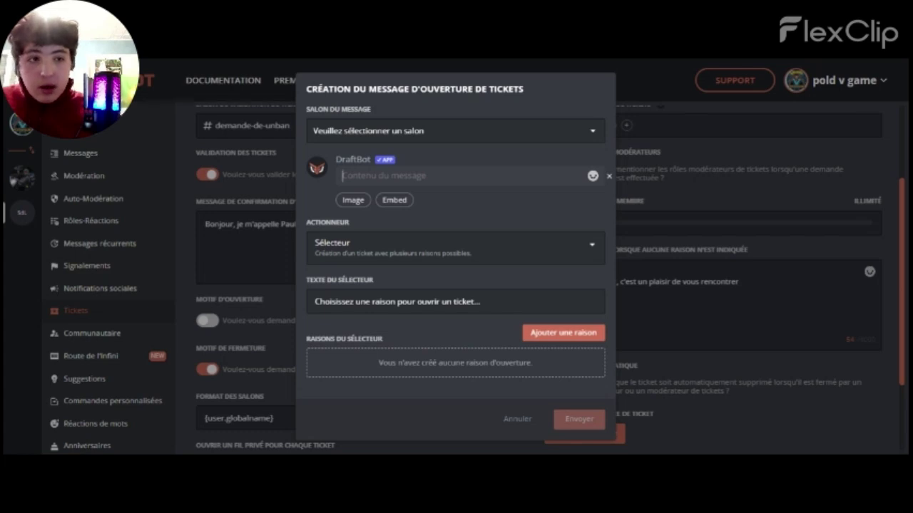
pyautogui.write('Bonjour.')
pyautogui.press('Return')
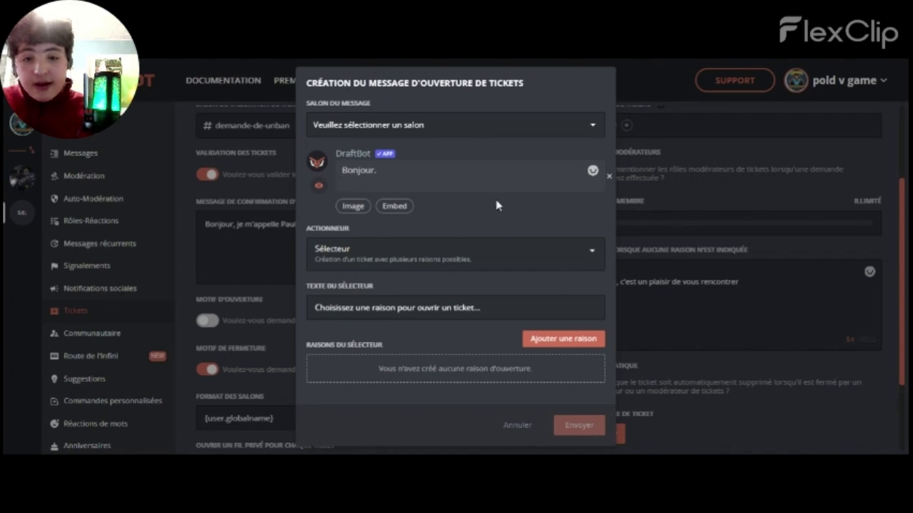
pyautogui.click(547, 342)
pyautogui.click(442, 369)
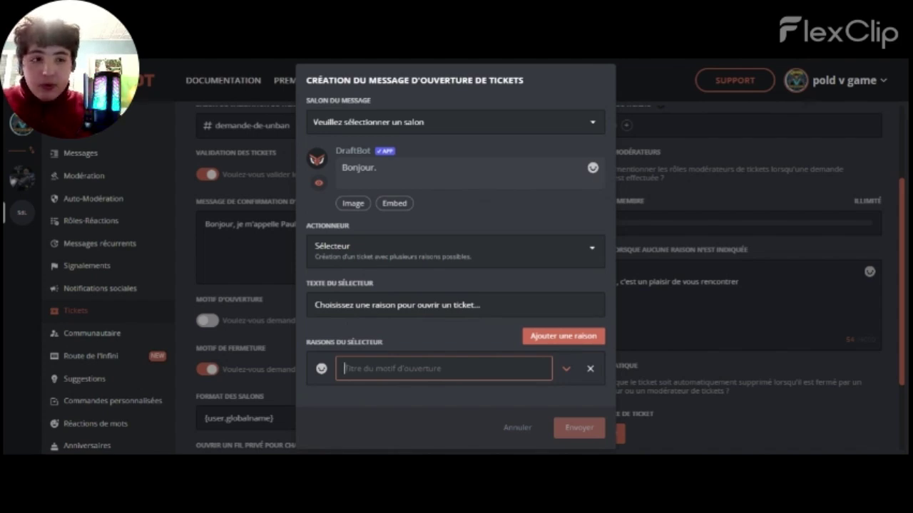
# Title the first opening reason 'Créer un ticket' and add more reason rows after it
pyautogui.write('Créer un ticket')
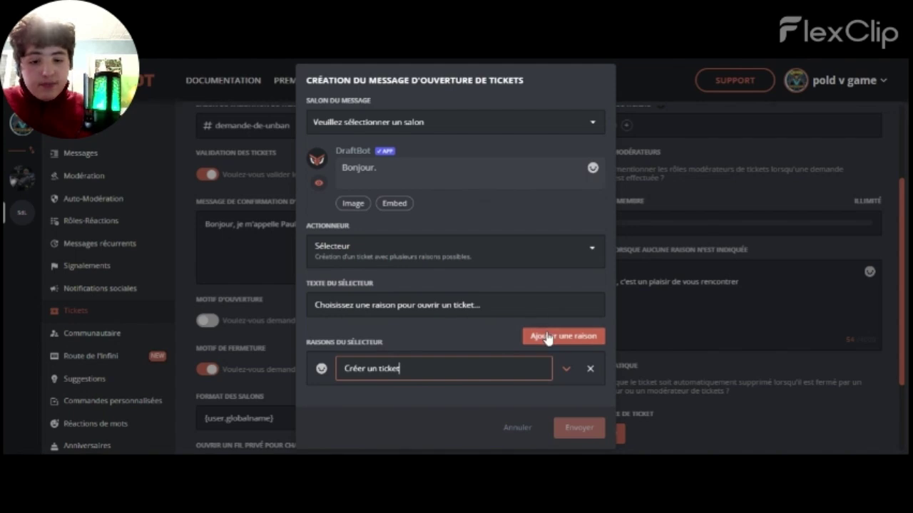
pyautogui.click(545, 337)
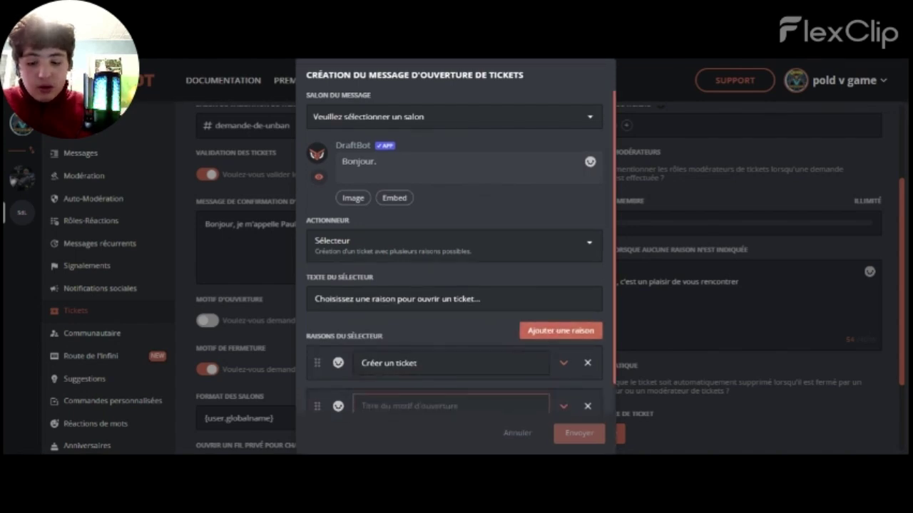
pyautogui.write('Demande de Alban.')
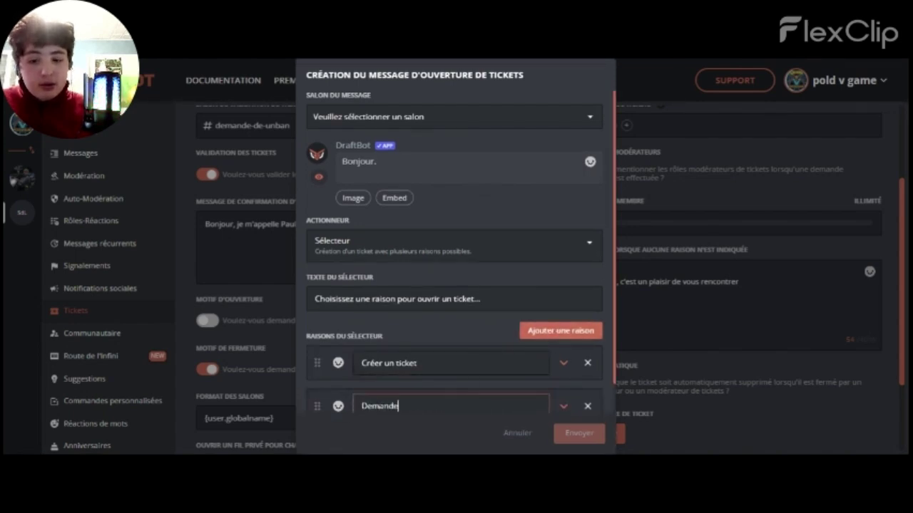
pyautogui.click(540, 331)
pyautogui.click(542, 334)
pyautogui.click(570, 332)
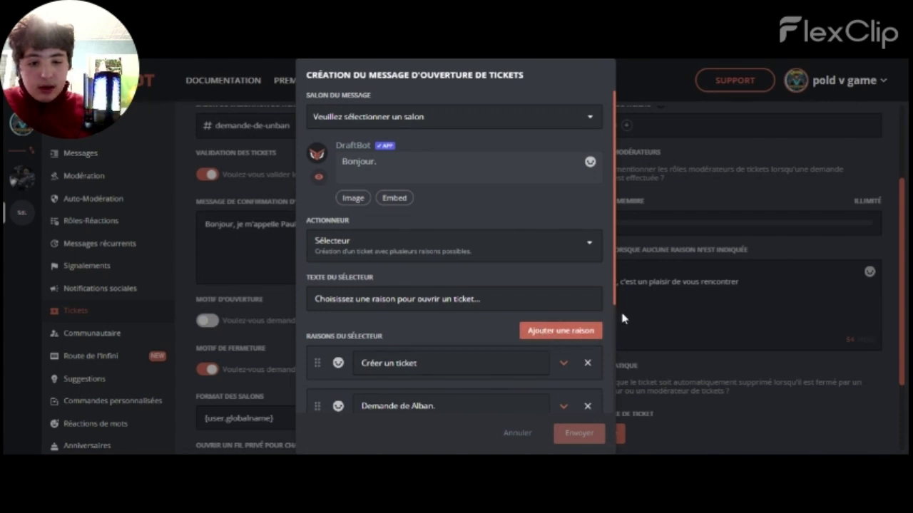
# Delete the extra reasons, leaving one empty reason row after 'Créer un ticket'
pyautogui.moveTo(612, 303); pyautogui.dragTo(618, 345)
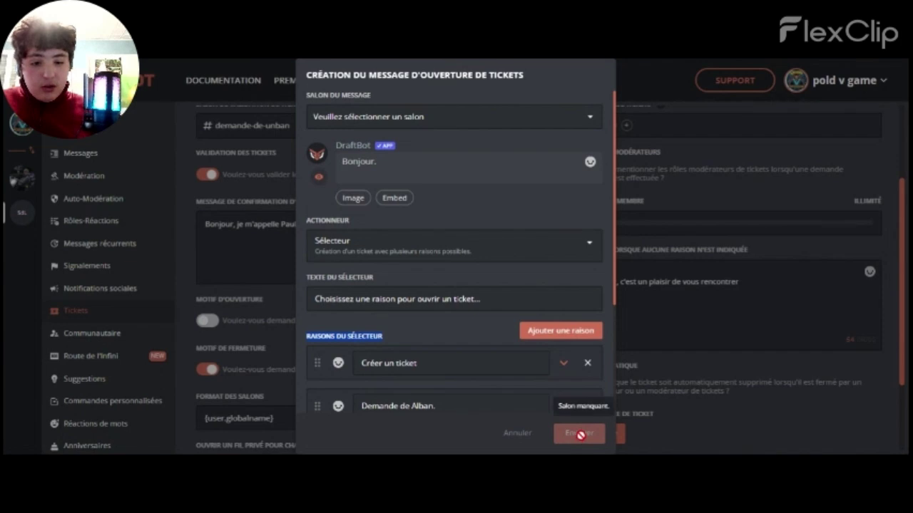
pyautogui.click(586, 407)
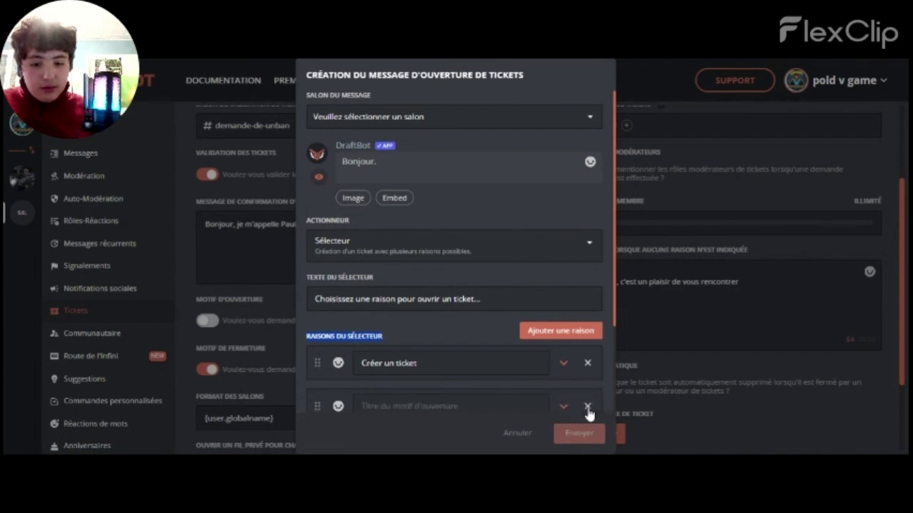
pyautogui.click(587, 407)
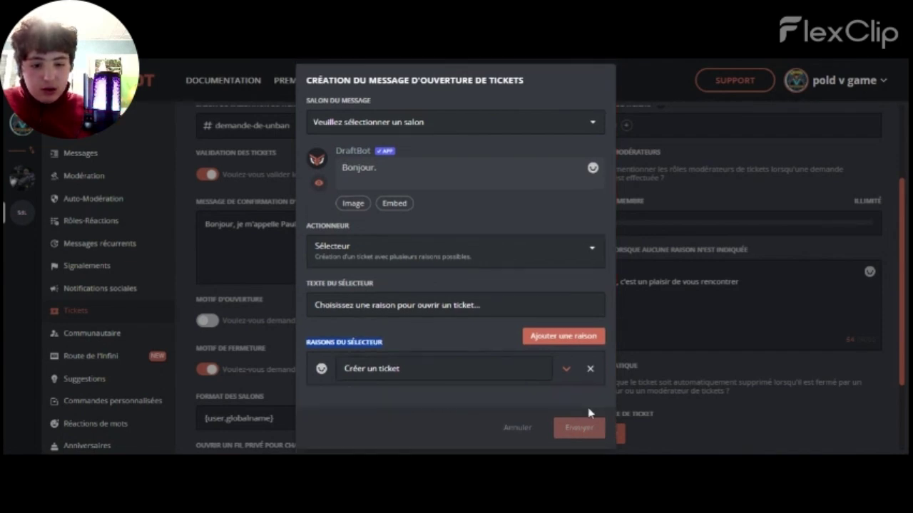
pyautogui.click(582, 338)
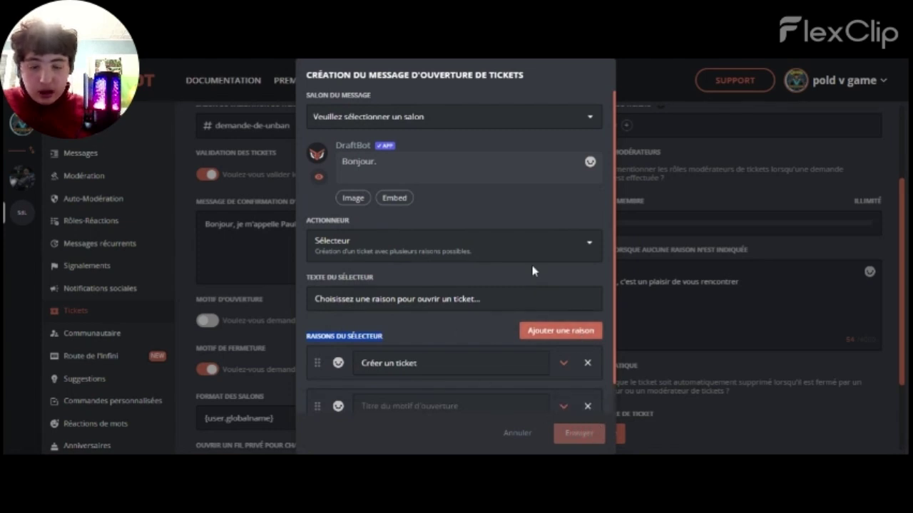
pyautogui.click(543, 119)
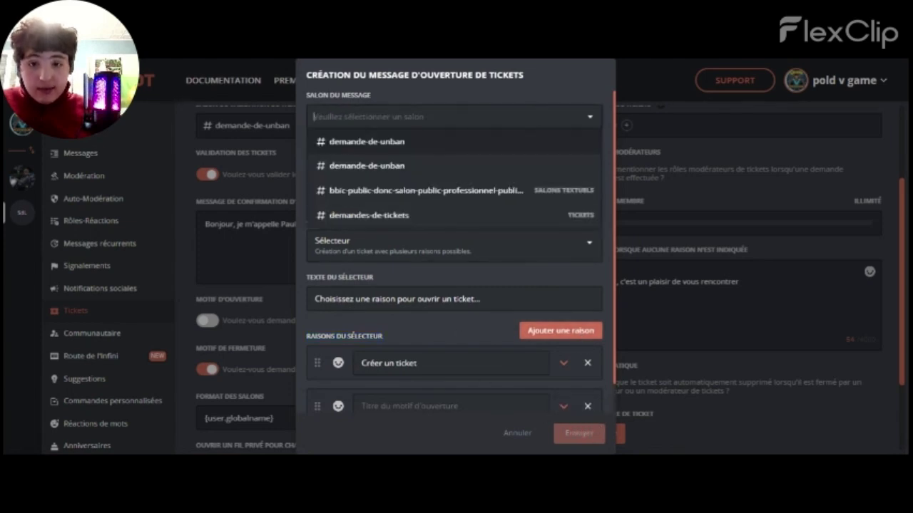
# Set the message channel to demande-de-unban and remove the surplus empty reason rows
pyautogui.click(490, 176)
pyautogui.click(538, 337)
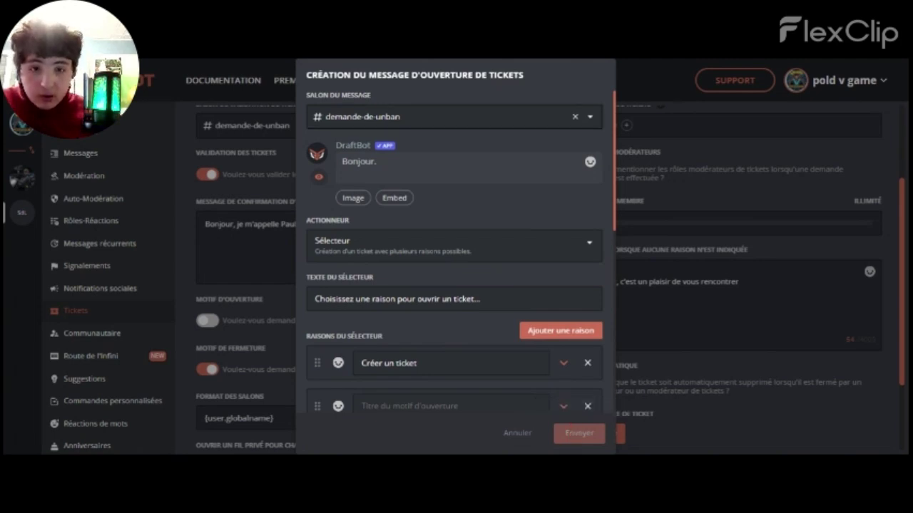
pyautogui.moveTo(615, 192); pyautogui.dragTo(605, 385)
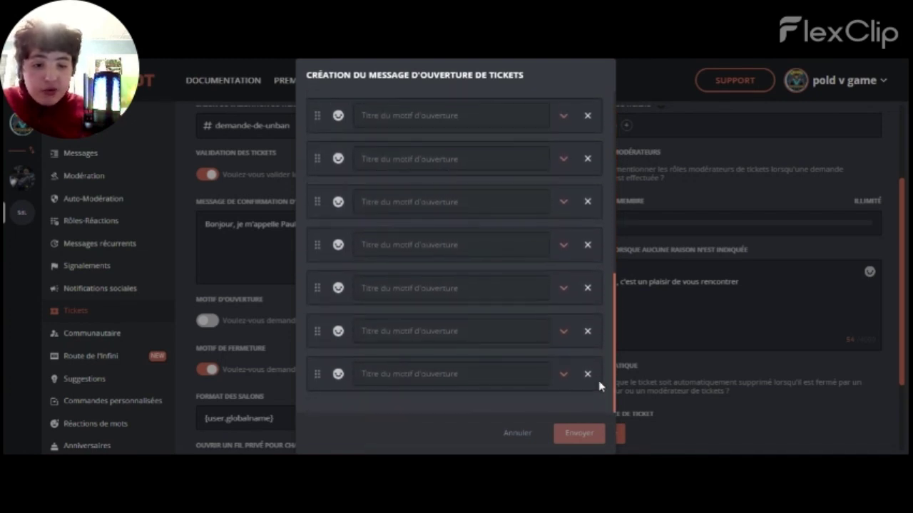
pyautogui.click(588, 377)
pyautogui.click(588, 377)
pyautogui.click(589, 376)
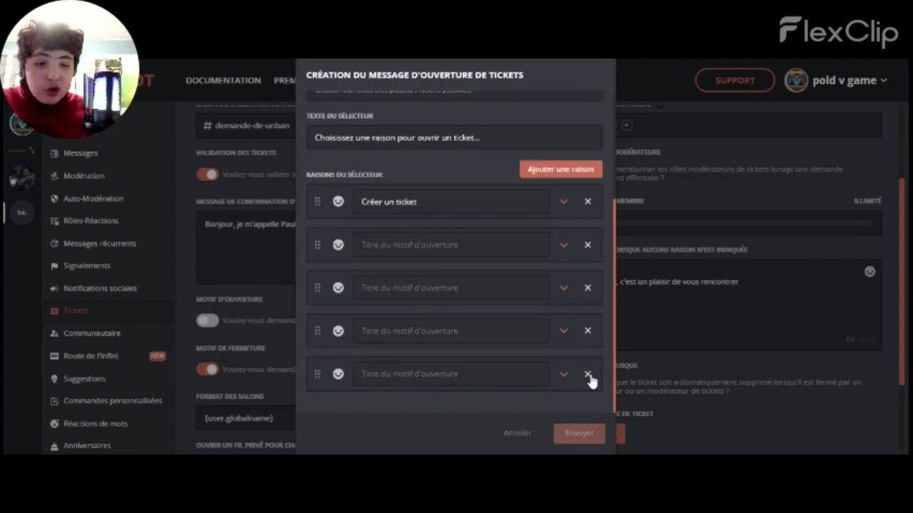
pyautogui.click(588, 376)
pyautogui.click(588, 377)
# Name the remaining reasons 'Du valeur numéro une', 'Sale numéro' and 'Valeur numéro 3'
pyautogui.click(389, 288)
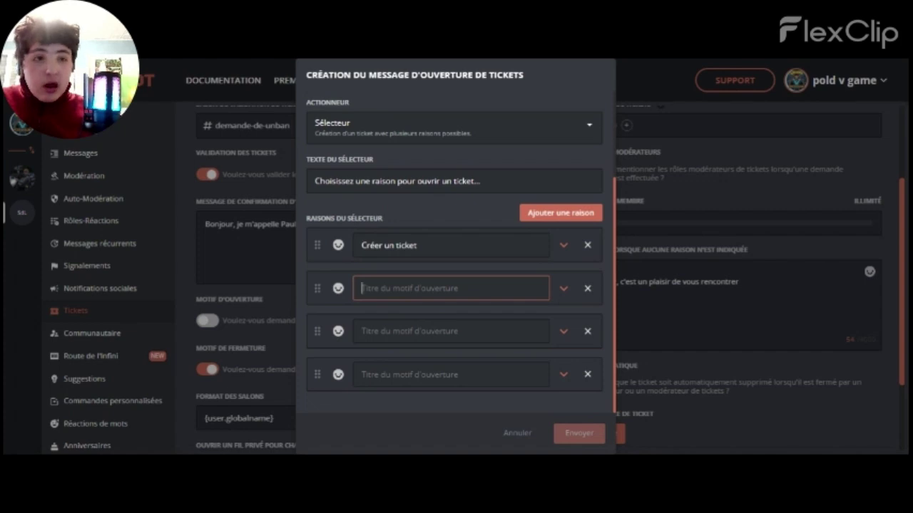
pyautogui.write('Du valeur numéro une')
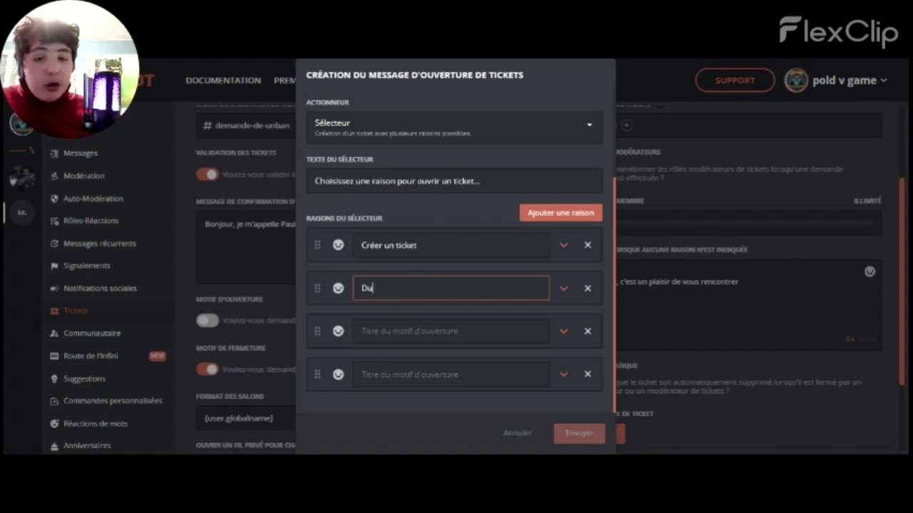
pyautogui.press('Tab')
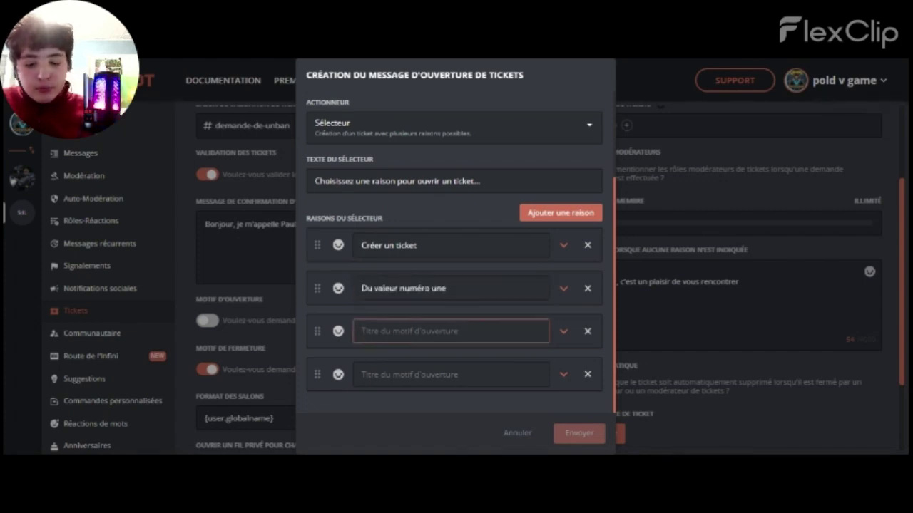
pyautogui.write('Sale numéro')
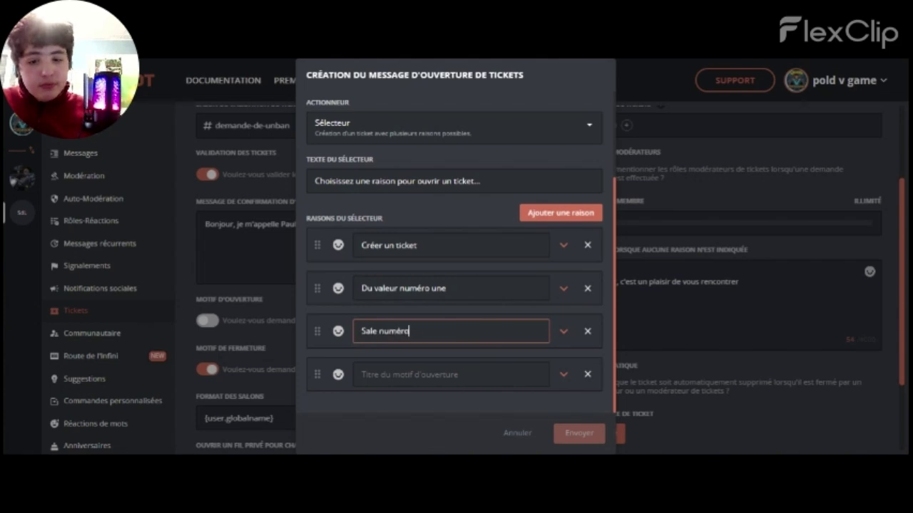
pyautogui.press('Tab')
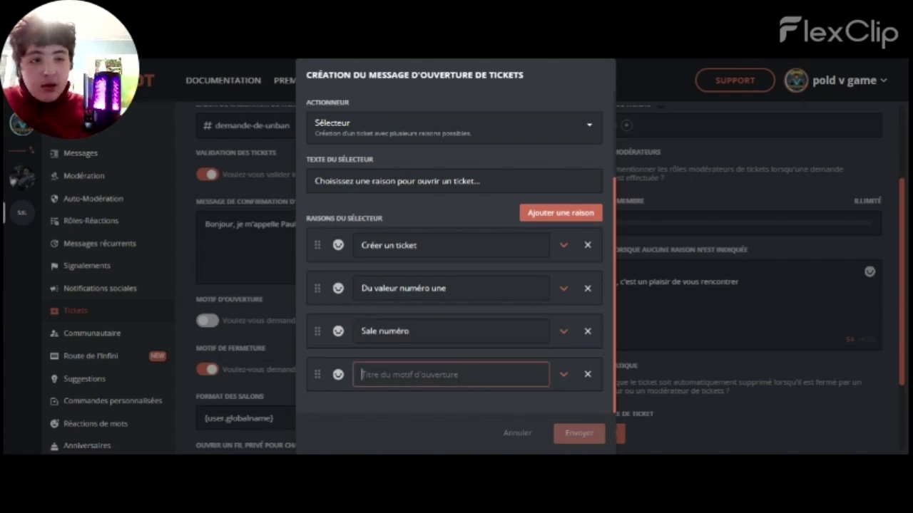
pyautogui.write('Valeur numéro 3')
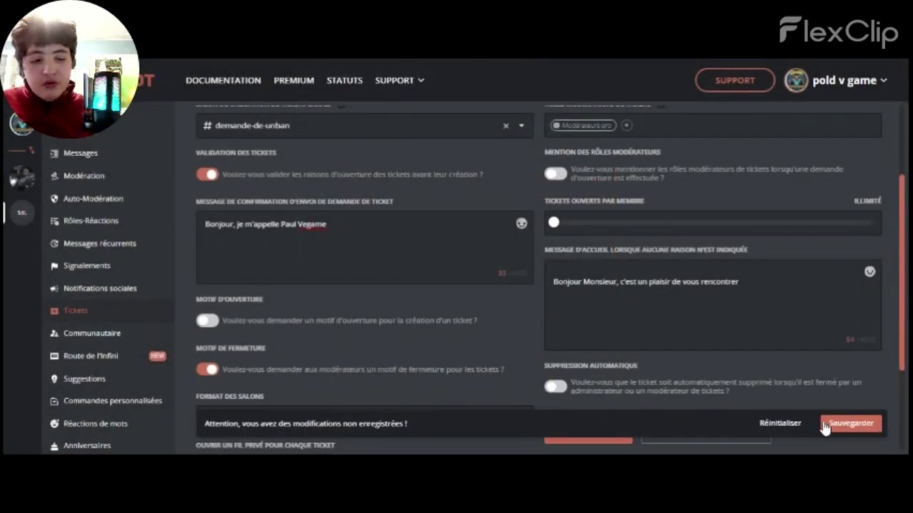
# Save the pending Tickets configuration changes with Sauvegarder
pyautogui.click(829, 428)
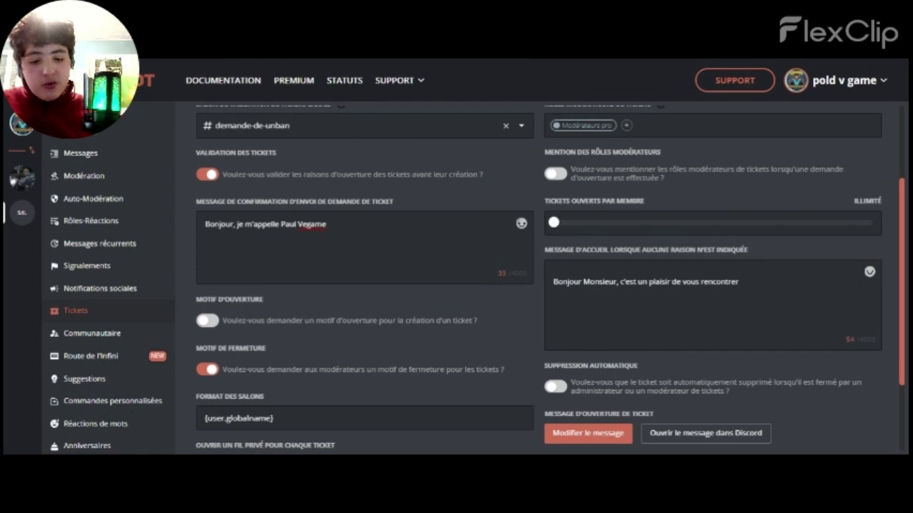